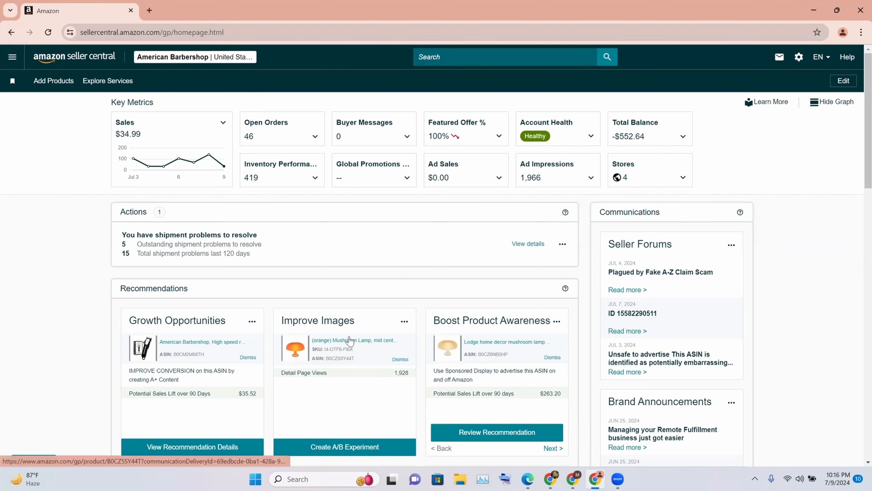
- Open the orange mushroom lamp's product page from the Improve Images recommendation and review its listing against the seller dashboard
left_click(349, 341)
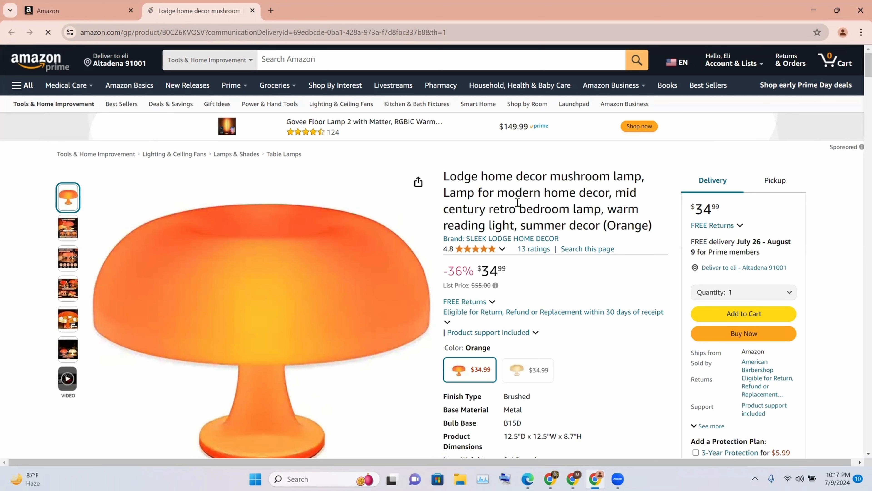
mouse_move(310, 262)
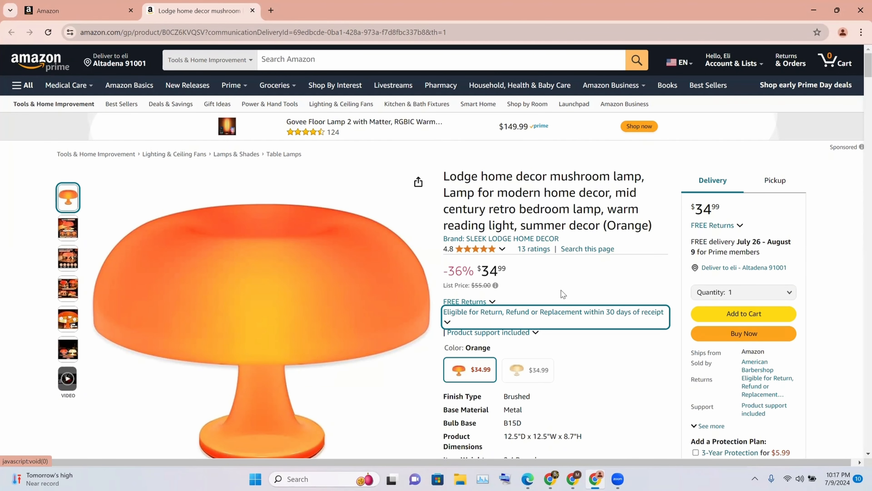
left_click(44, 10)
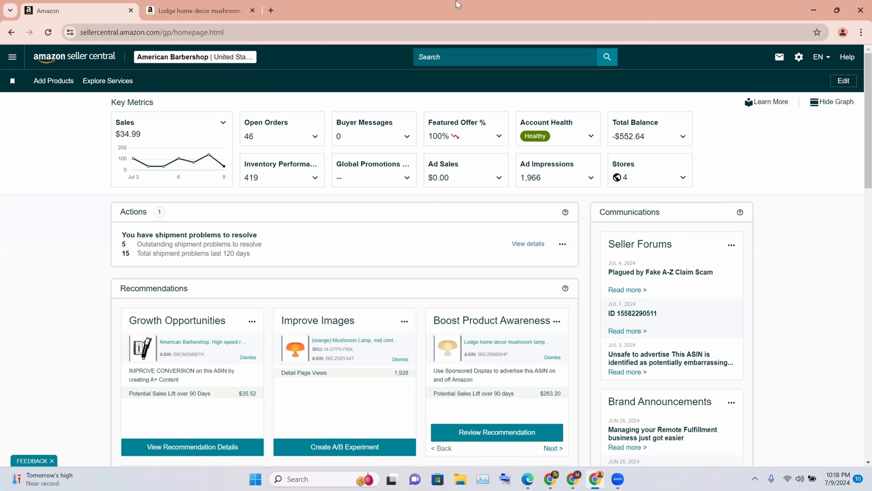
left_click(227, 8)
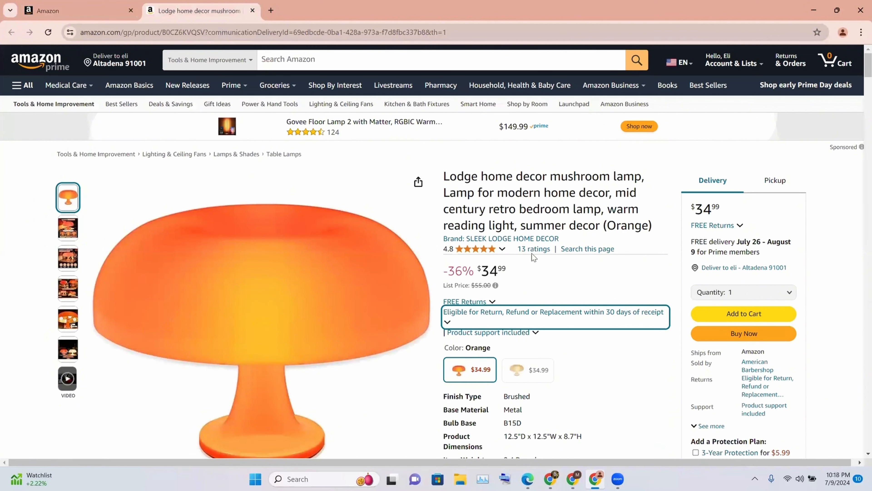
left_click(61, 4)
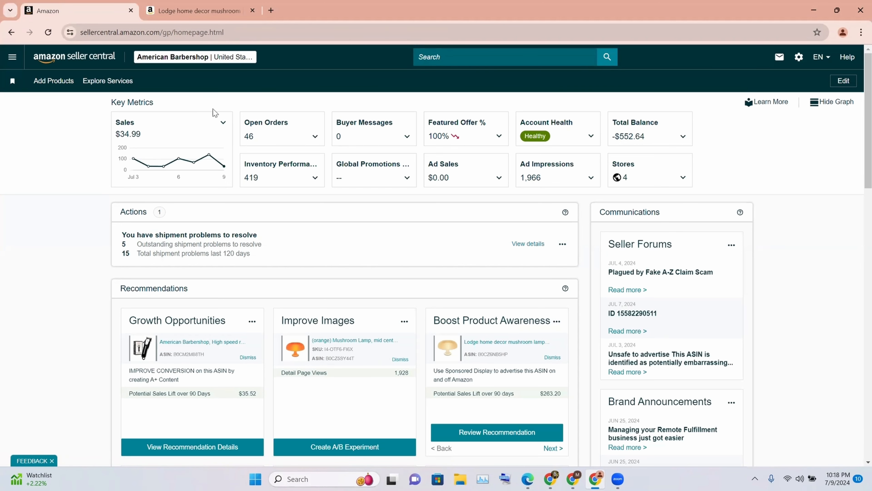
- Open Manage All Inventory and expand the variations of the (orange) Mushroom Lamp listing
left_click(10, 62)
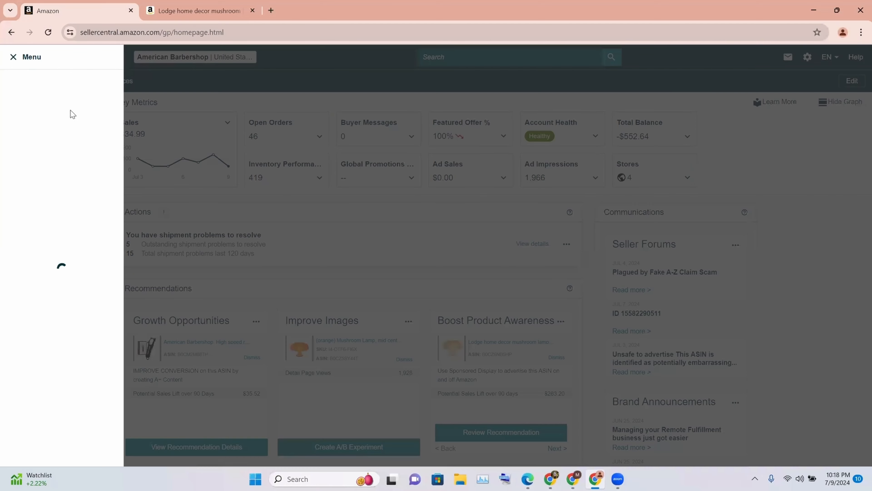
mouse_move(57, 108)
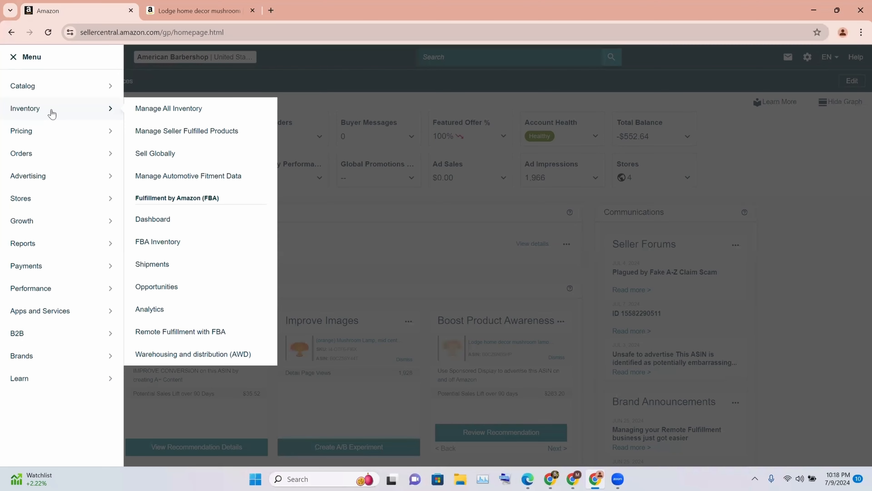
left_click(158, 114)
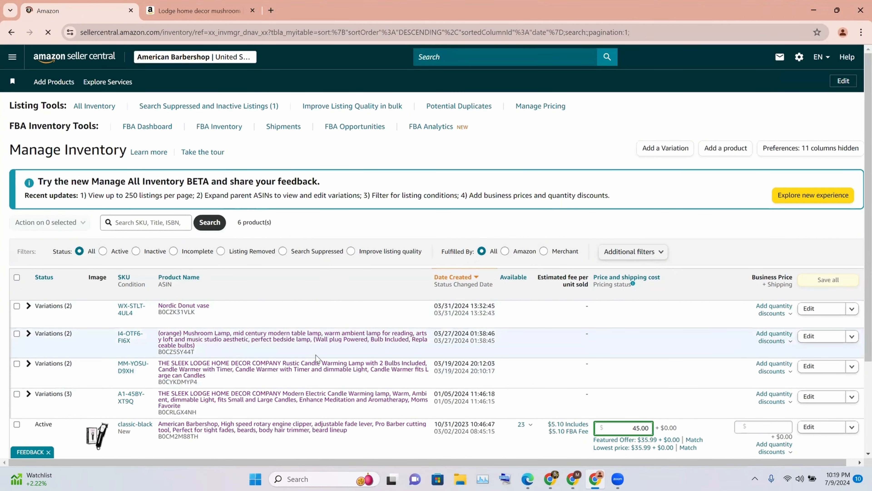
scroll(316, 357, "down", 1)
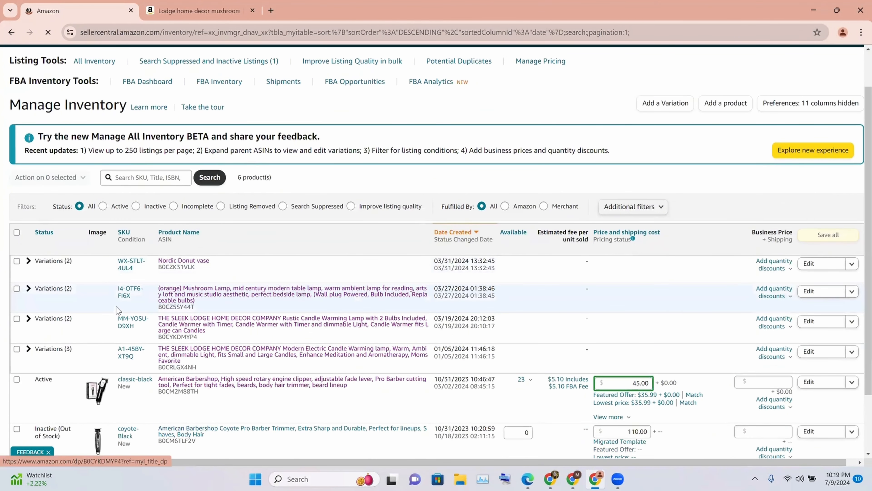
left_click(29, 289)
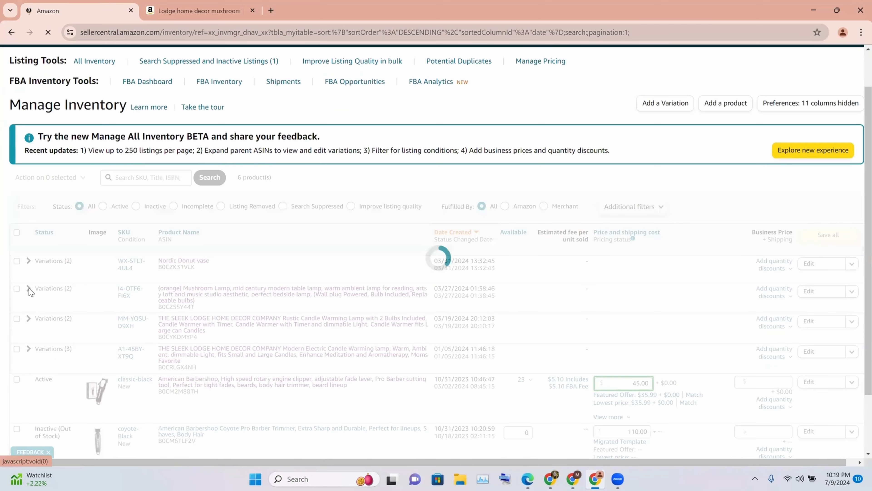
- Open the parent mushroom lamp's product page and view its White and Orange color variations
scroll(221, 292, "down", 1)
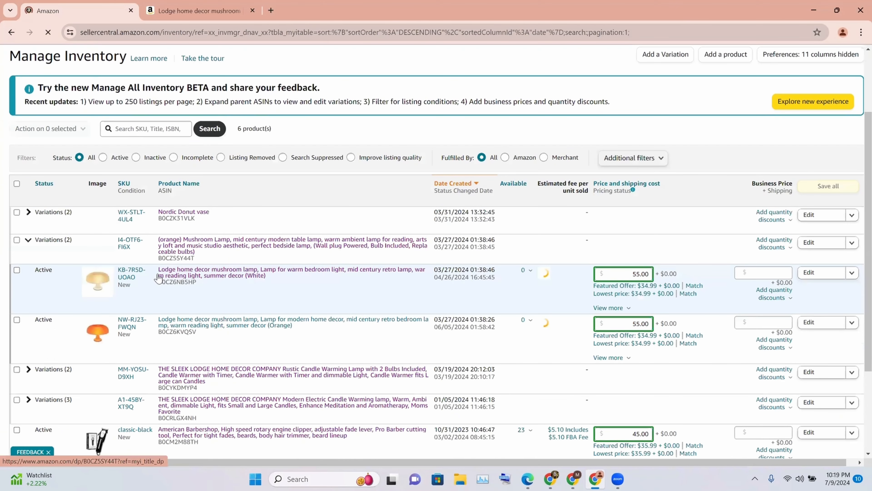
left_click(212, 247)
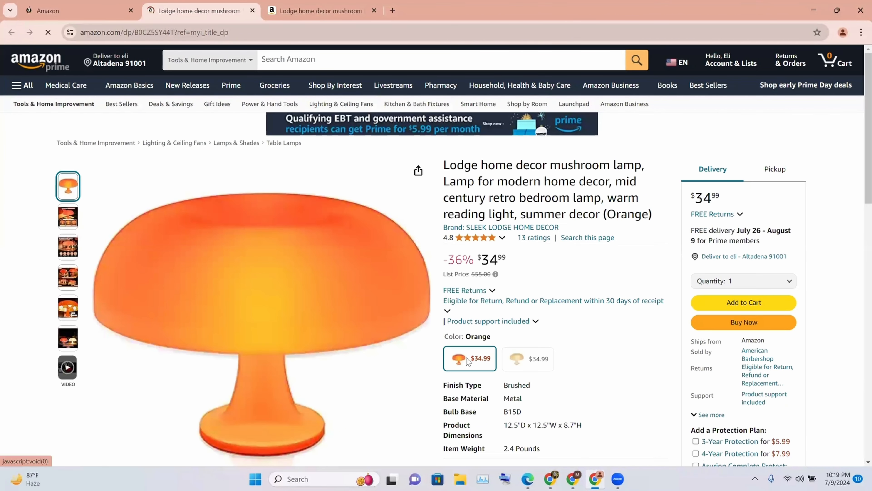
left_click(517, 360)
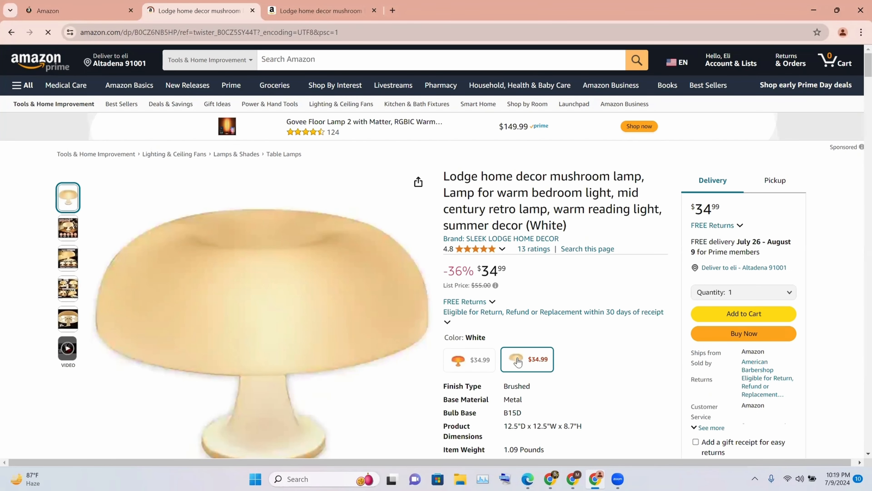
left_click(465, 363)
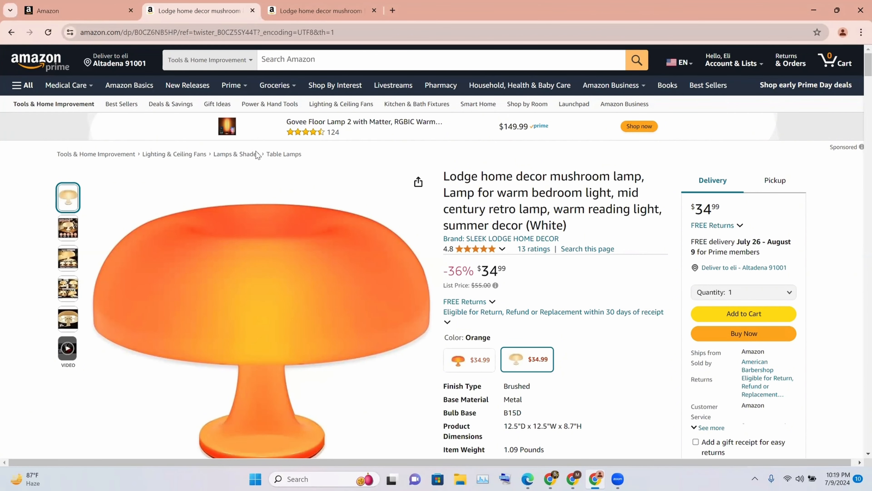
- Start Send/Replenish Inventory for the white mushroom lamp variation, reloading the blank page and dismissing the pre-selected SKUs tip
left_click(104, 10)
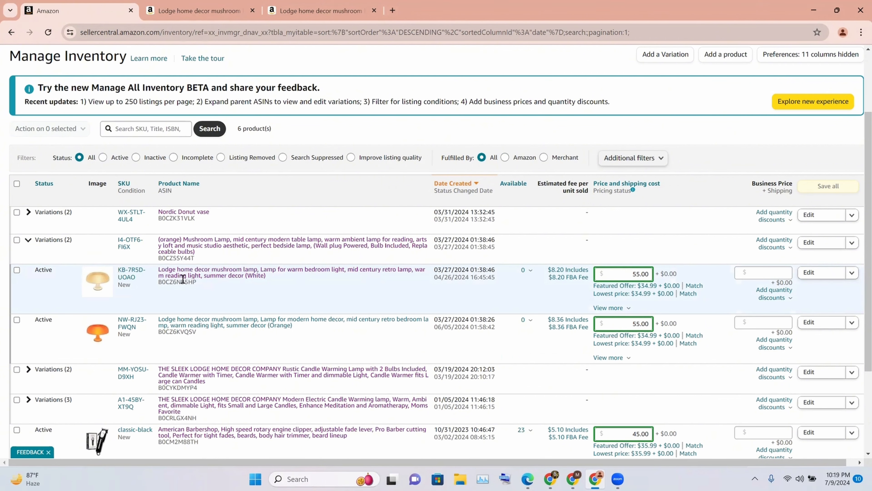
left_click(852, 273)
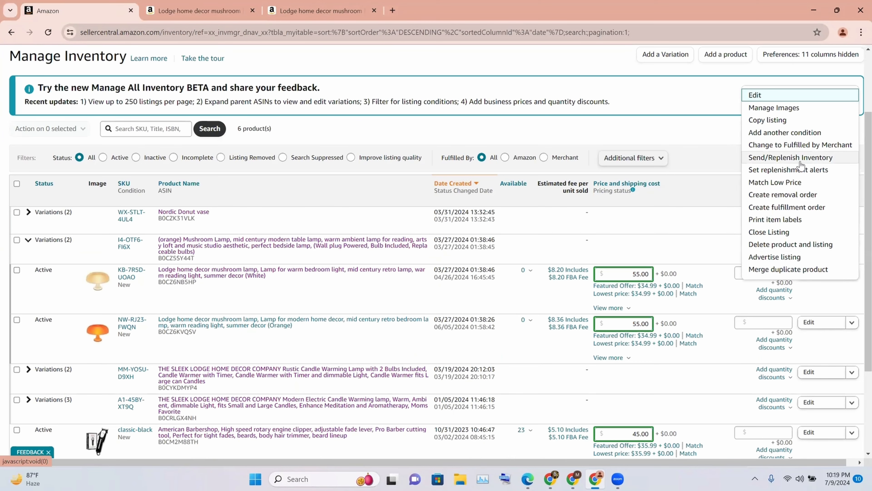
left_click(789, 160)
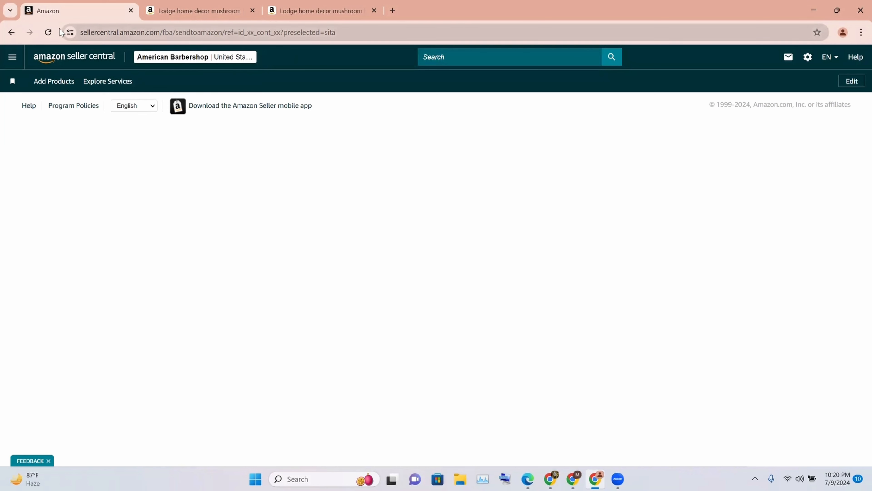
left_click(49, 32)
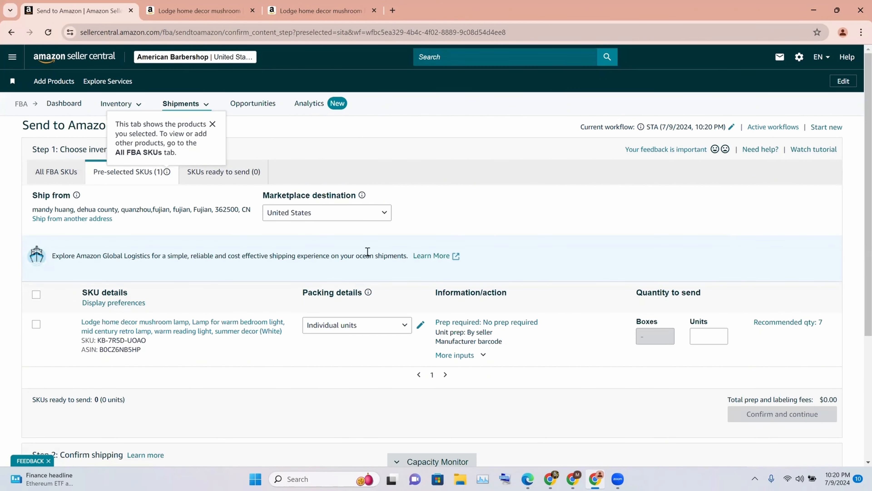
scroll(486, 232, "down", 3)
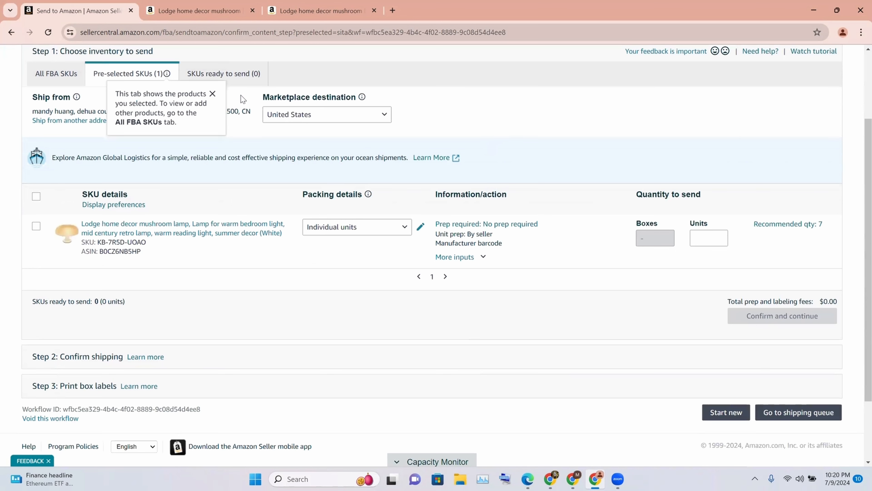
left_click(212, 95)
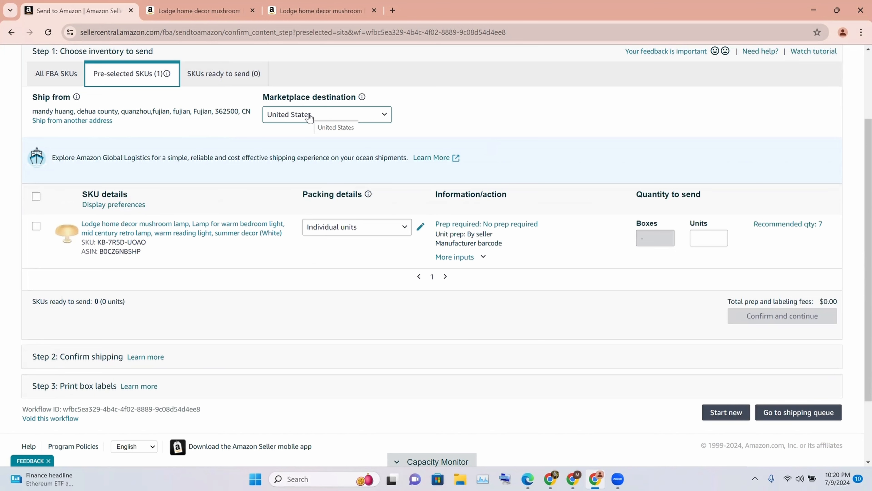
- Review the available marketplace destinations and the packing detail options for the white mushroom lamp
left_click(310, 117)
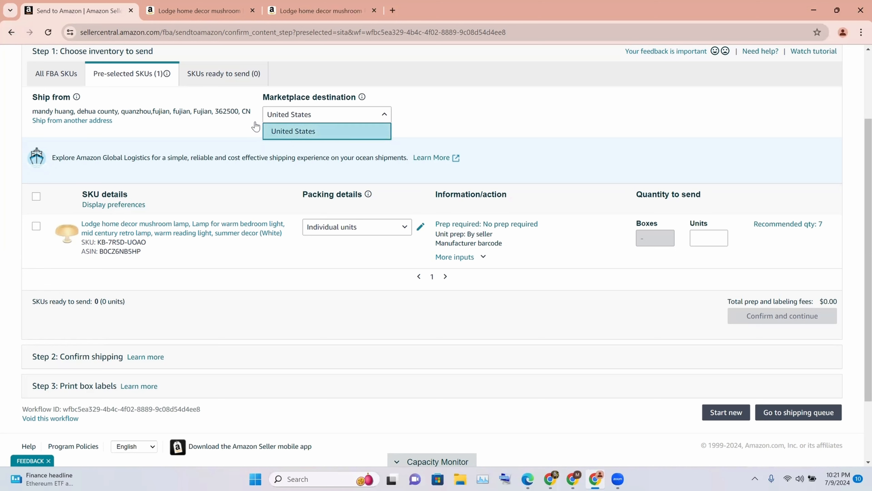
left_click(129, 110)
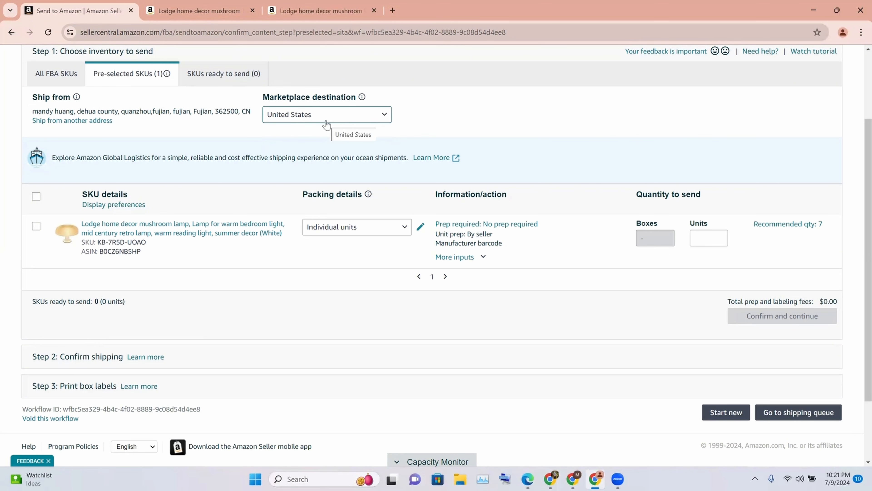
left_click(343, 233)
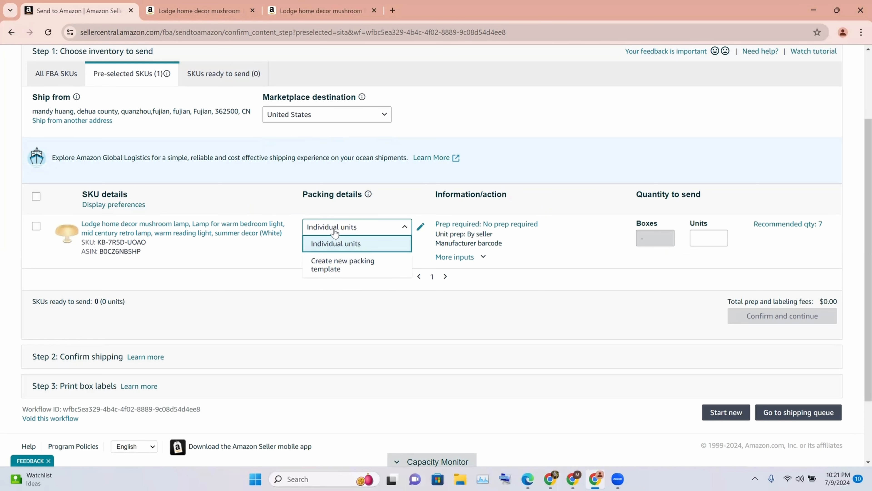
left_click(335, 233)
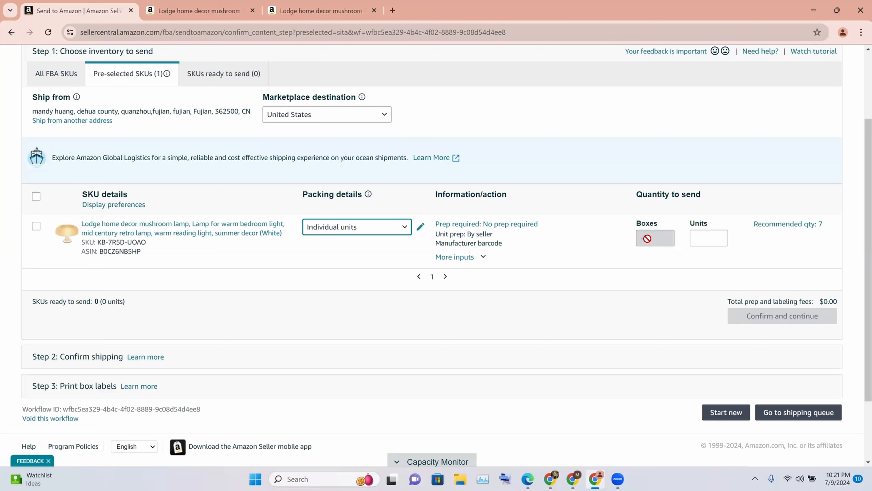
- Set the white lamp's quantity to send to 100 units and mark it as ready to pack
left_click(696, 236)
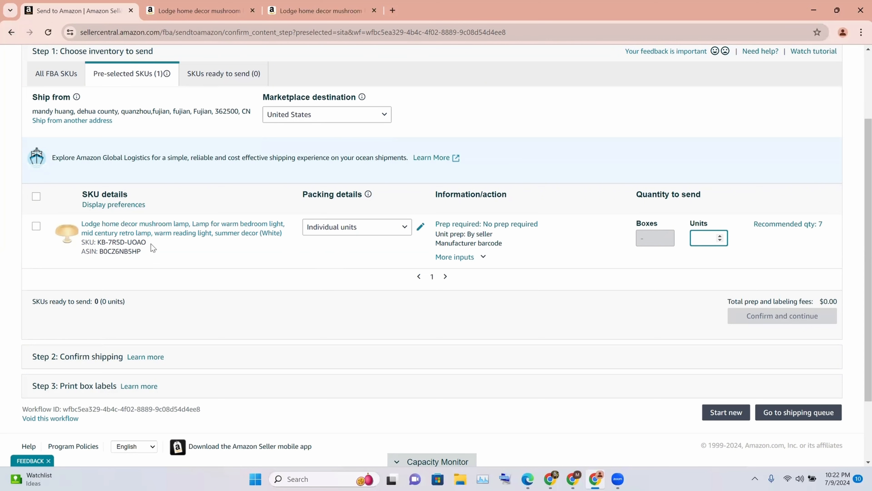
type("100")
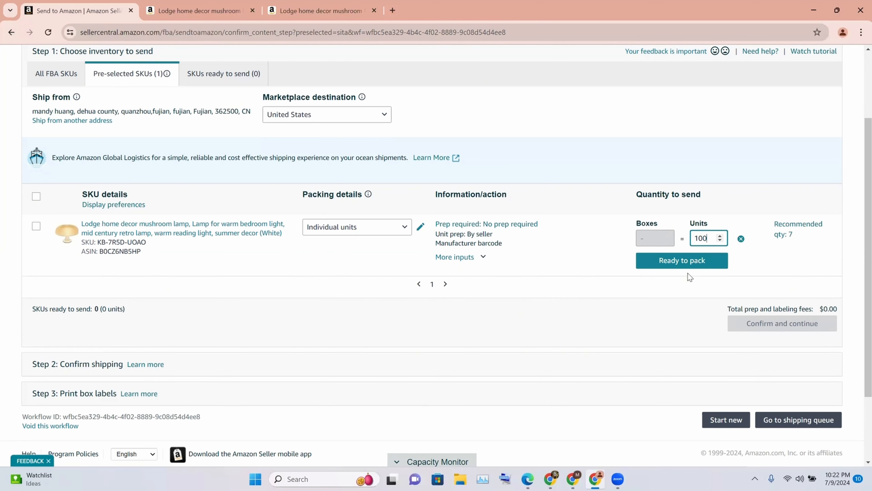
left_click(675, 260)
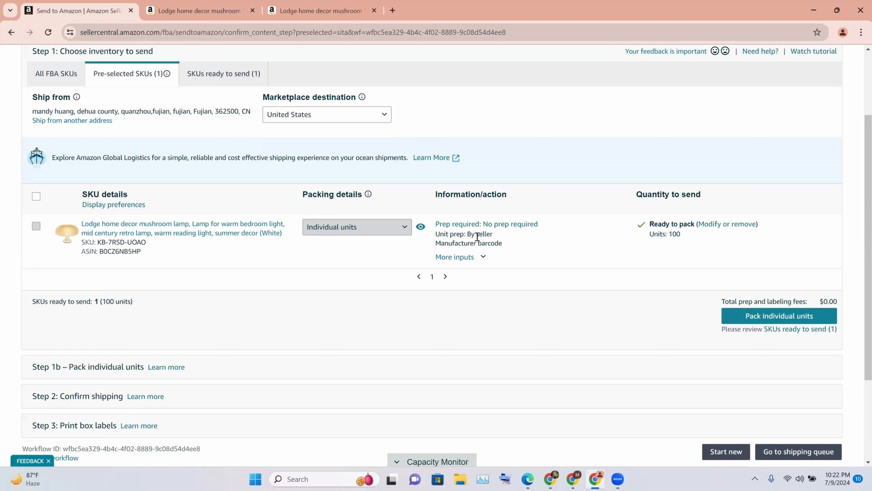
- Open Manage All Inventory in a new browser tab and expand the mushroom lamp's variations
left_click(388, 10)
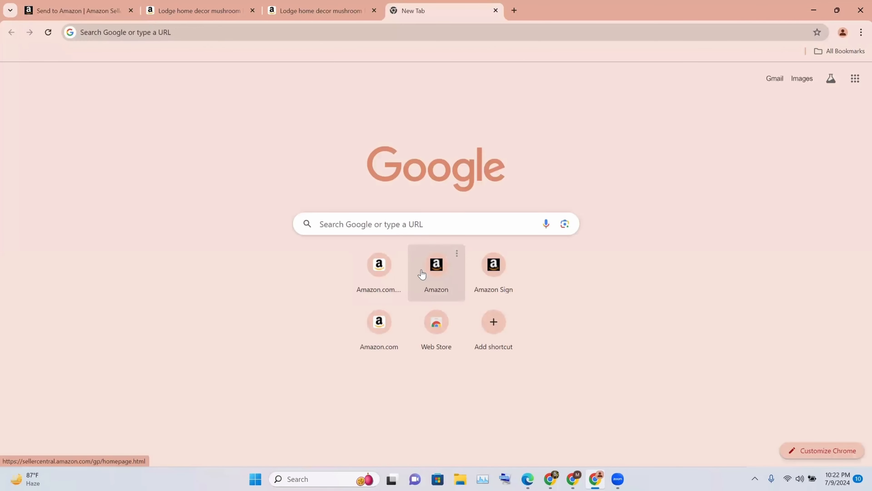
left_click(422, 274)
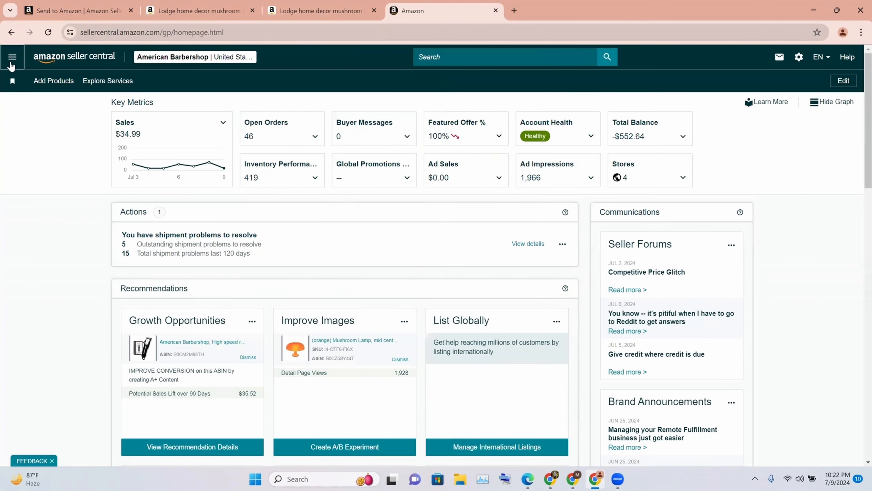
left_click(11, 64)
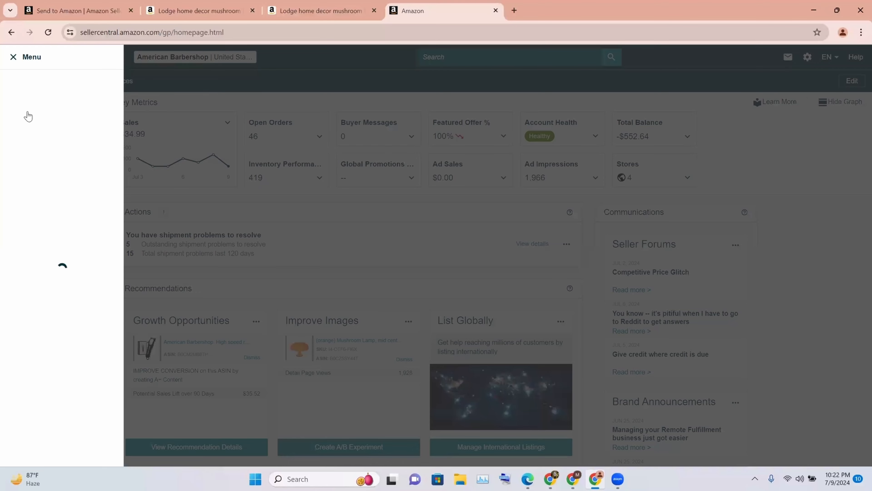
mouse_move(52, 108)
left_click(167, 108)
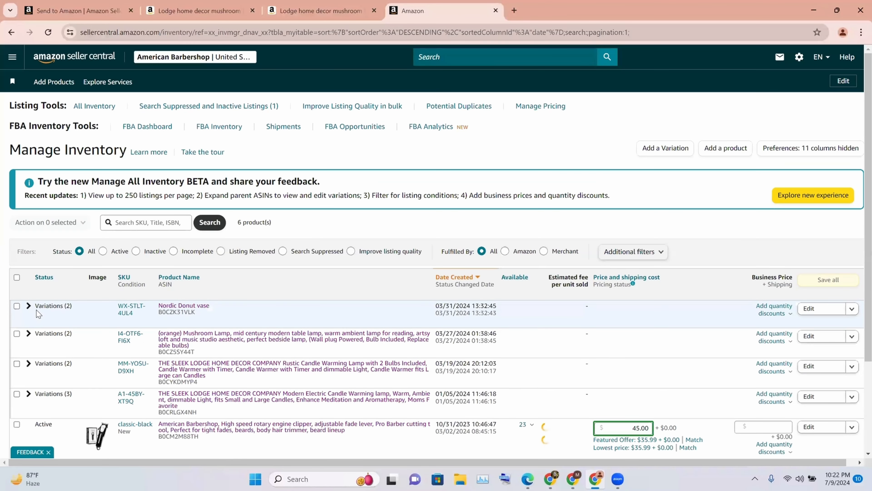
left_click(37, 335)
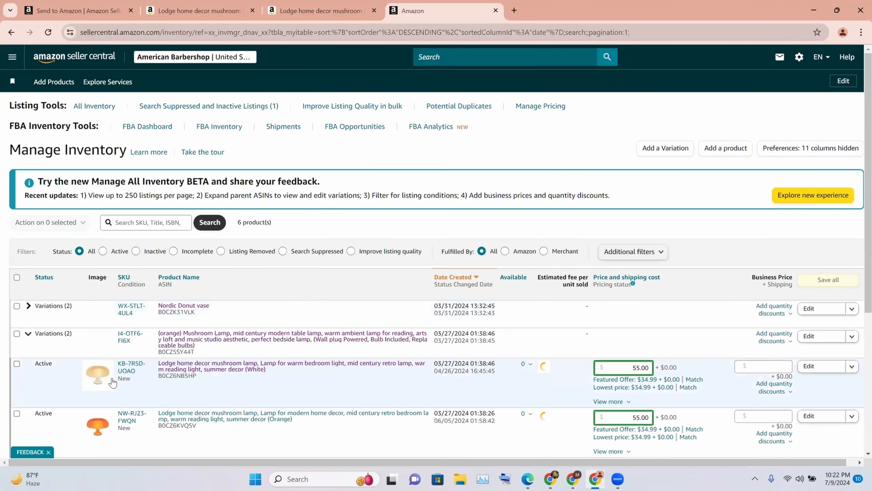
- Generate 100 item labels for the white mushroom lamp on 30-up US Letter sheets and look through the downloaded label PDF
left_click(852, 366)
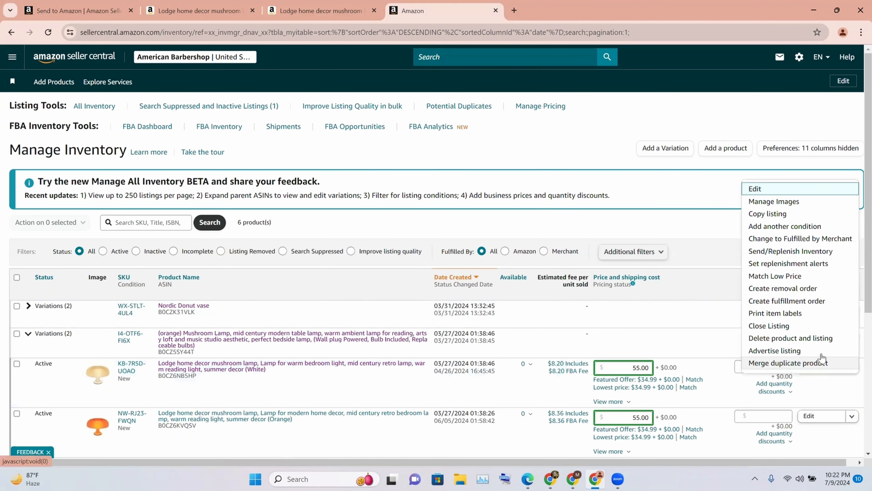
left_click(769, 318)
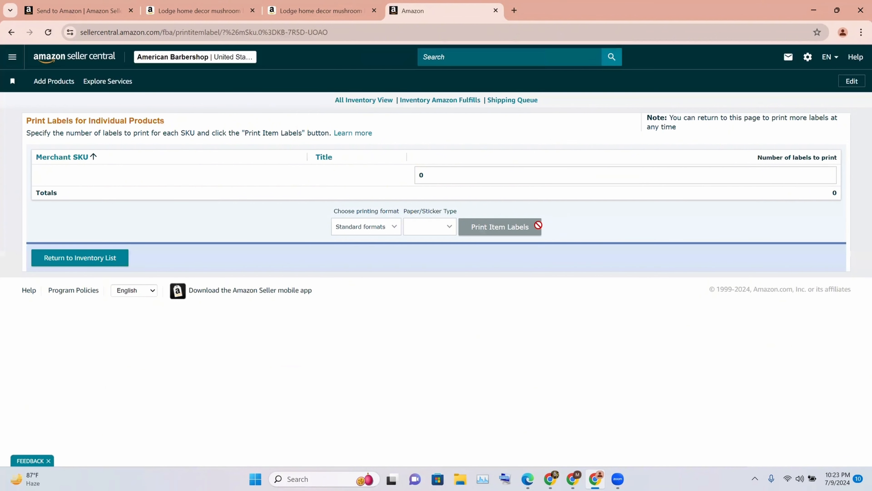
left_click(524, 177)
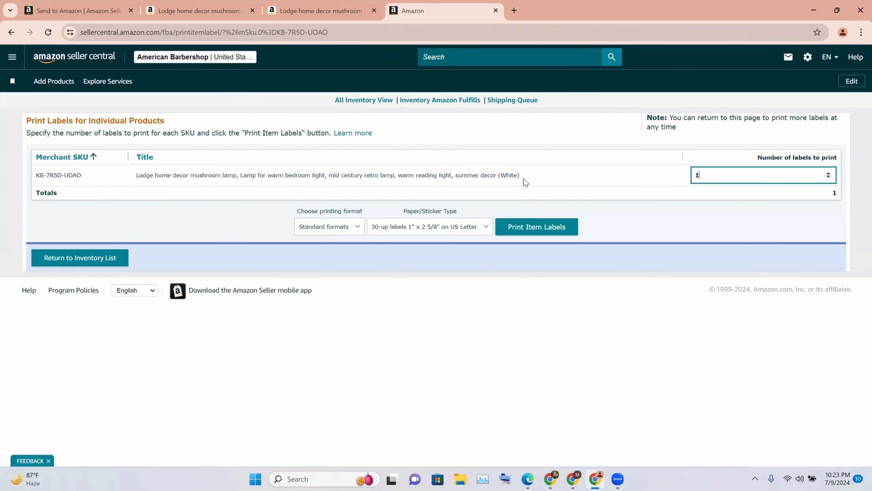
type("00")
left_click(522, 225)
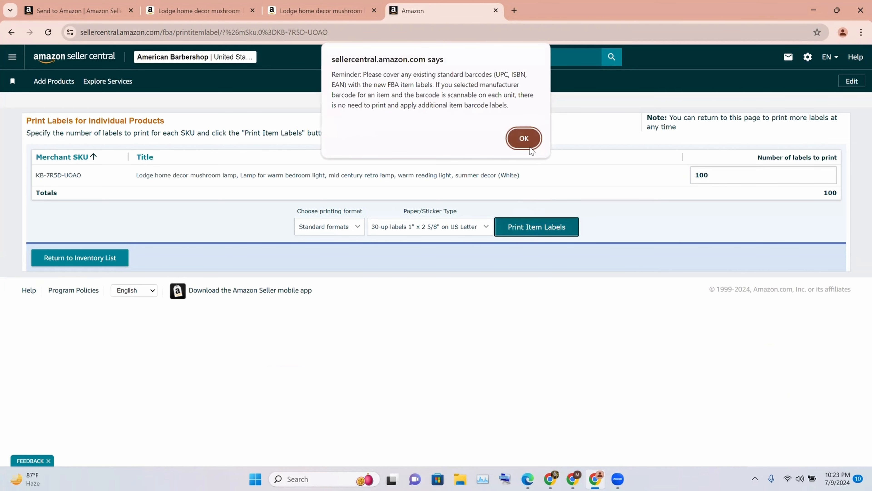
left_click(528, 140)
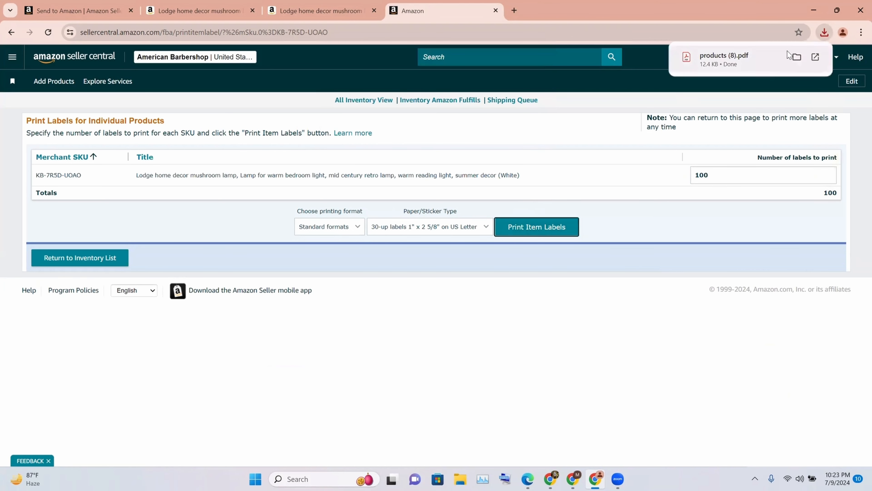
left_click(757, 62)
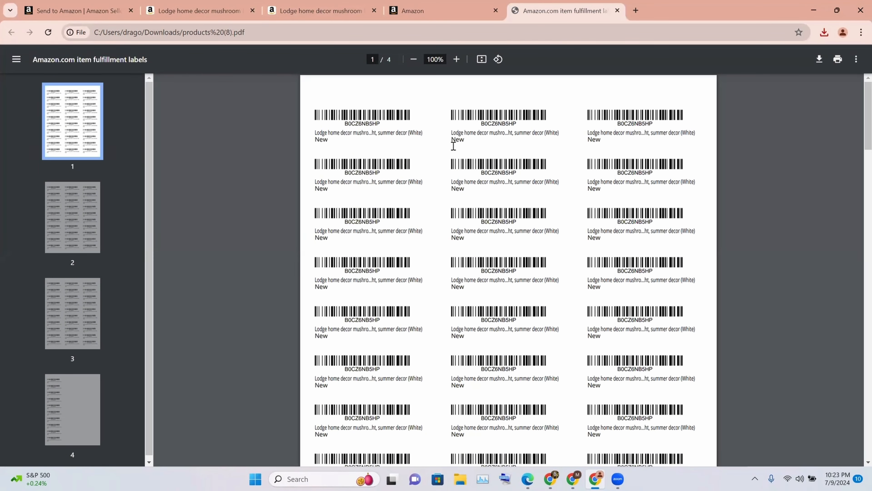
scroll(480, 146, "down", 12)
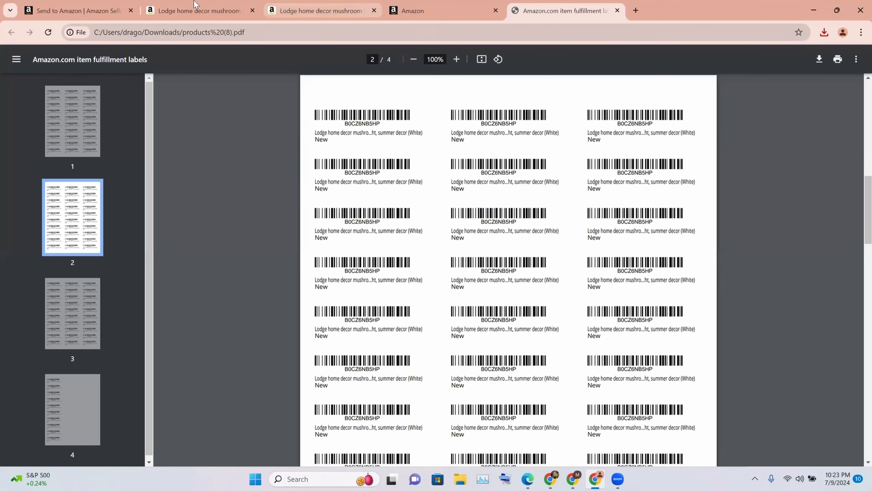
- Return to the Send to Amazon workflow, start packing the individual units, and confirm that multiple boxes will be needed
left_click(79, 10)
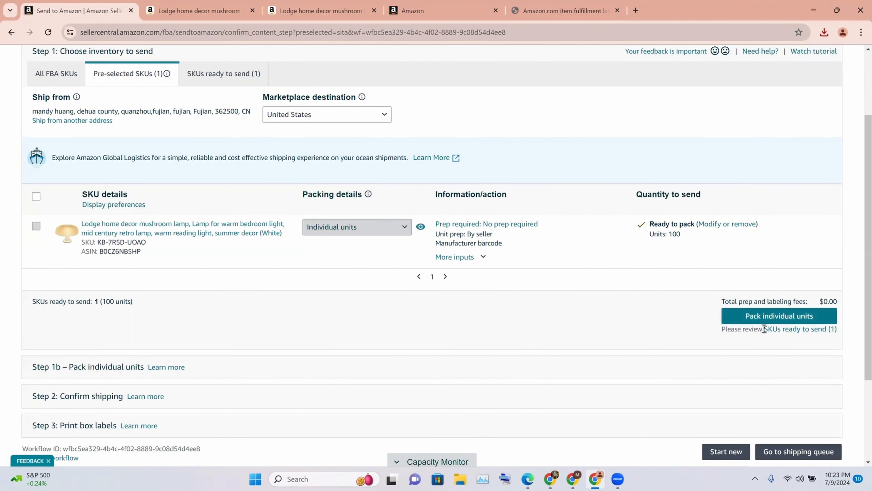
left_click(756, 319)
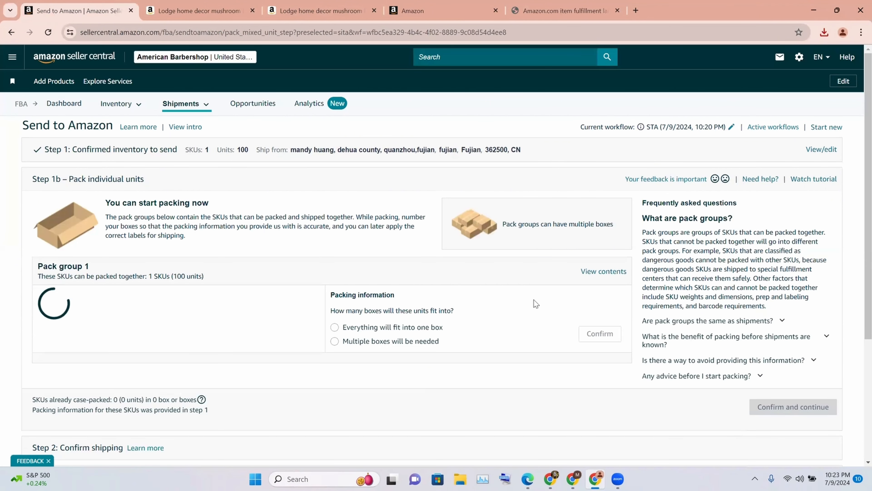
scroll(500, 329, "down", 2)
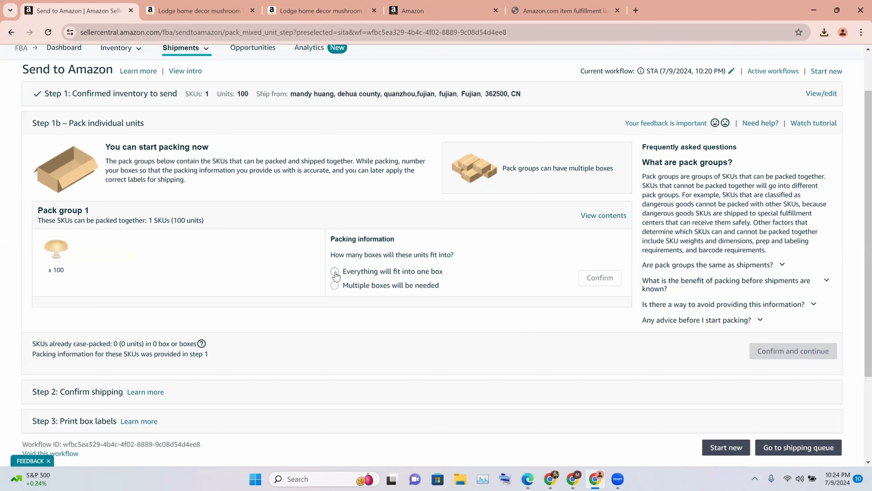
left_click(335, 286)
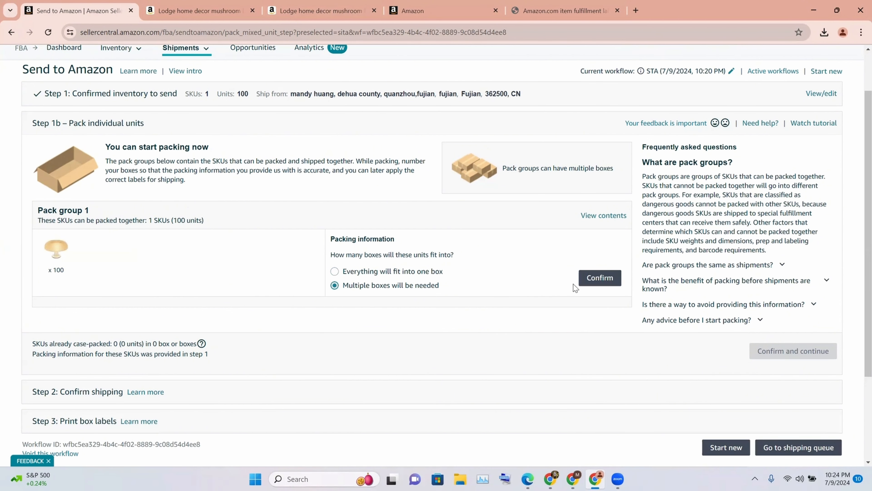
left_click(600, 277)
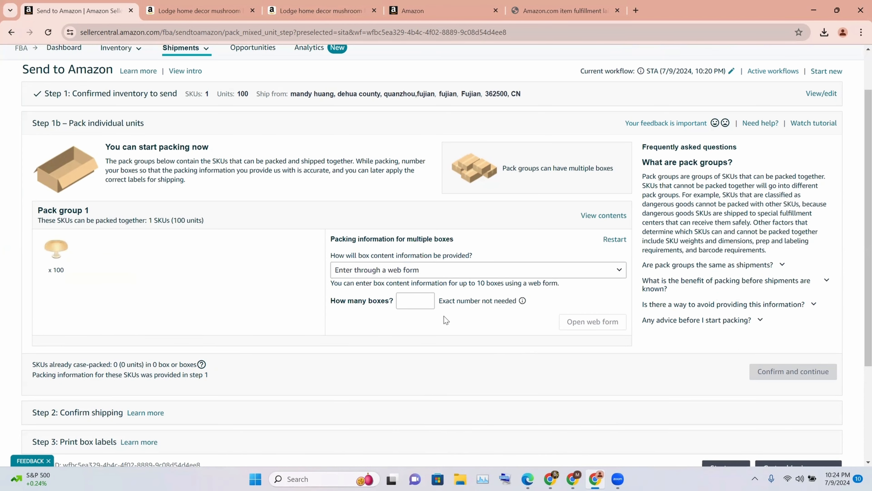
- Choose to provide the box contents by Excel file upload and generate the file for 25 boxes
left_click(416, 298)
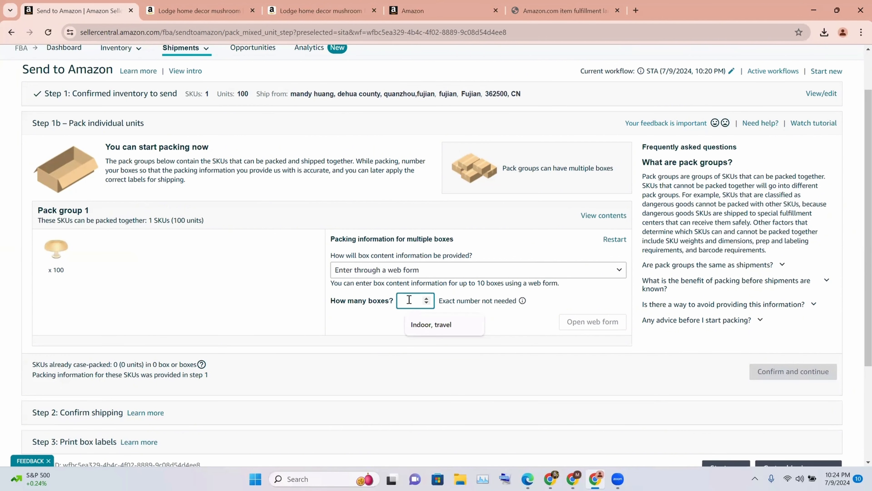
left_click(538, 277)
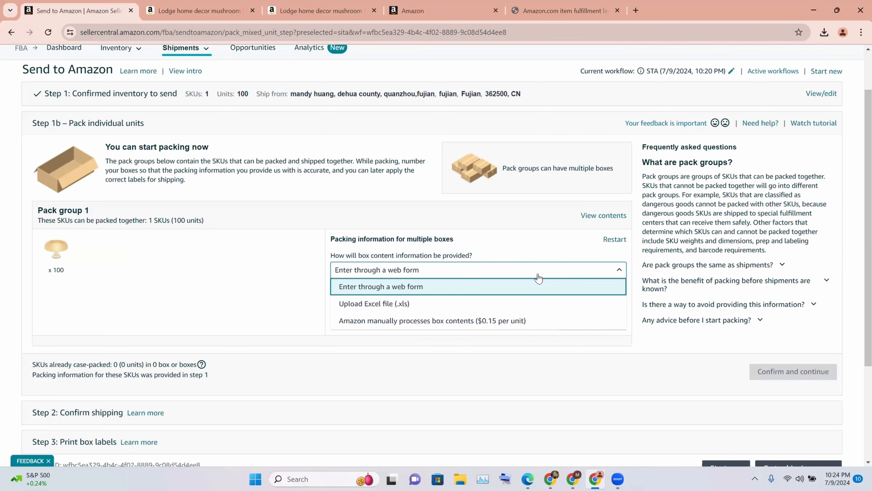
left_click(423, 304)
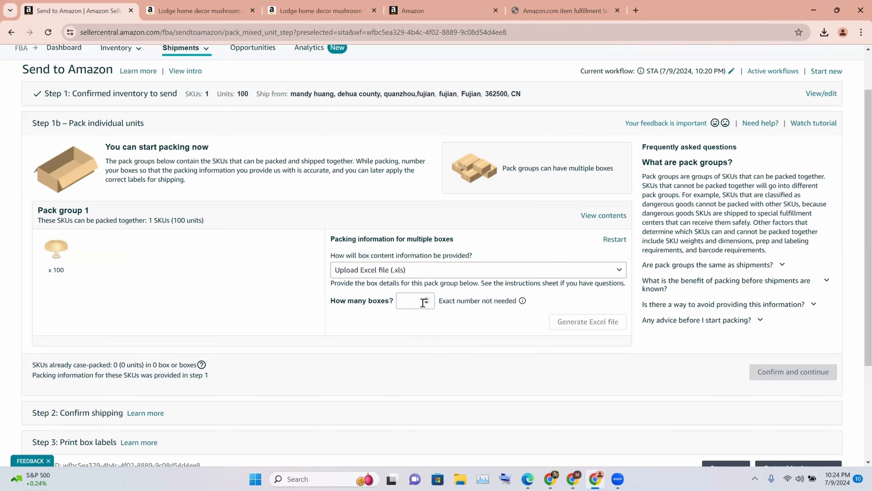
left_click(414, 300)
type("25")
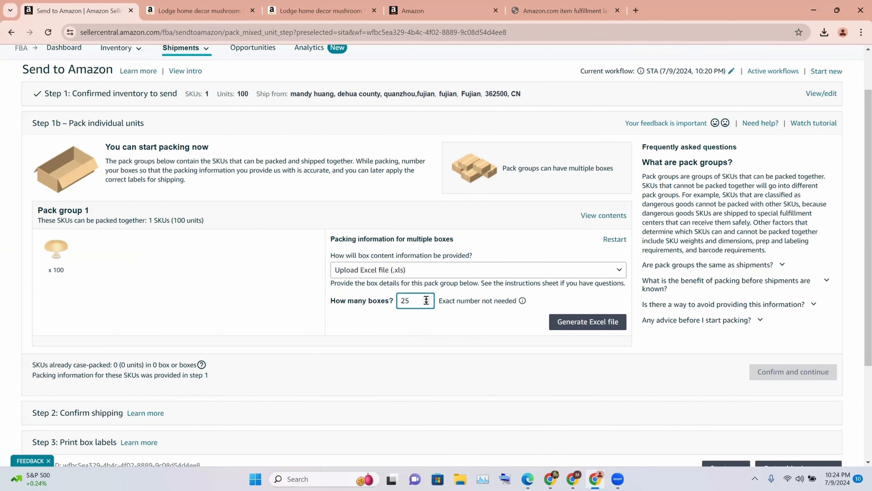
left_click(583, 322)
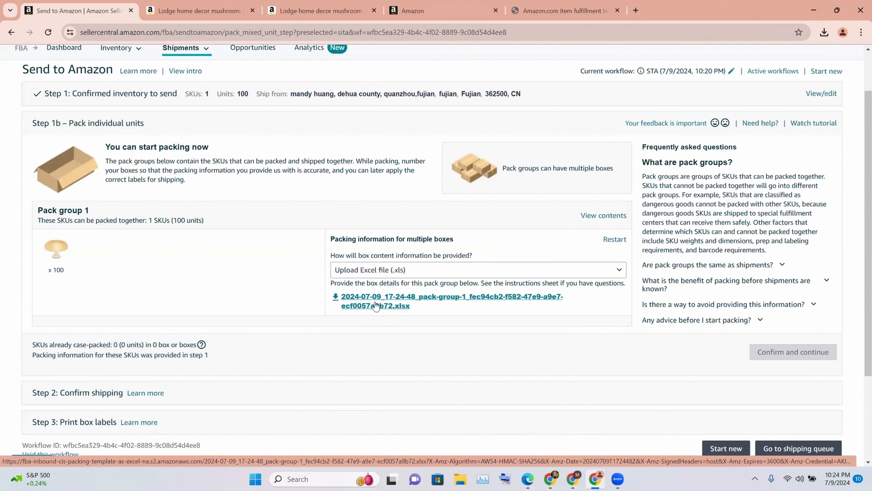
- Download the pack group 1 workbook, open it in Excel for editing, and dismiss the Office licence notice
left_click(376, 306)
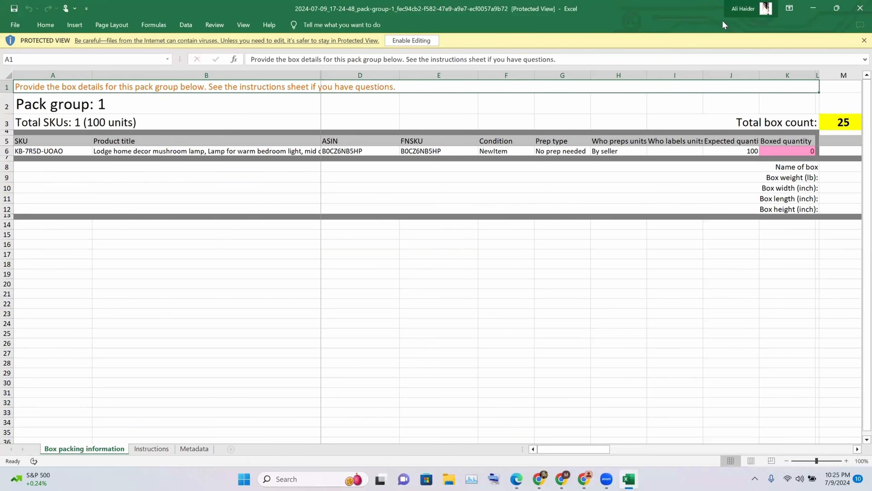
left_click(406, 40)
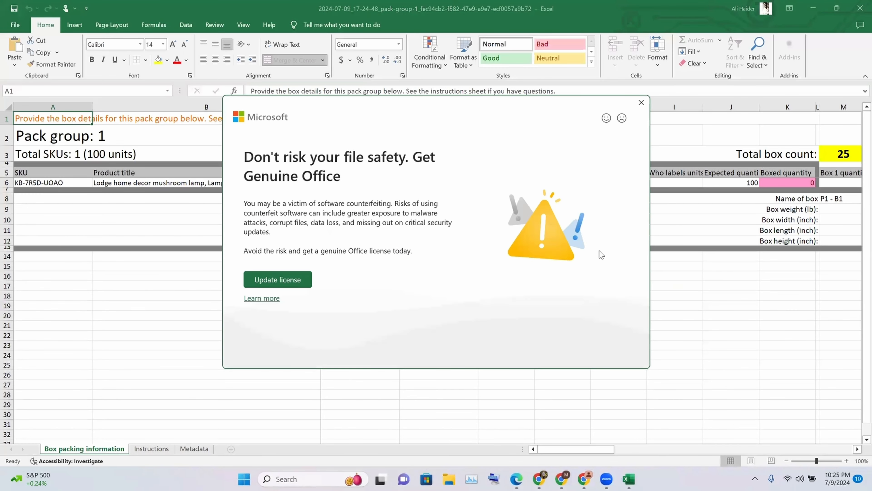
left_click(641, 102)
- Enter a quantity of 4 units for boxes 1 and 2 and fill it across row 6 through box 25
left_click_drag(560, 450, 604, 446)
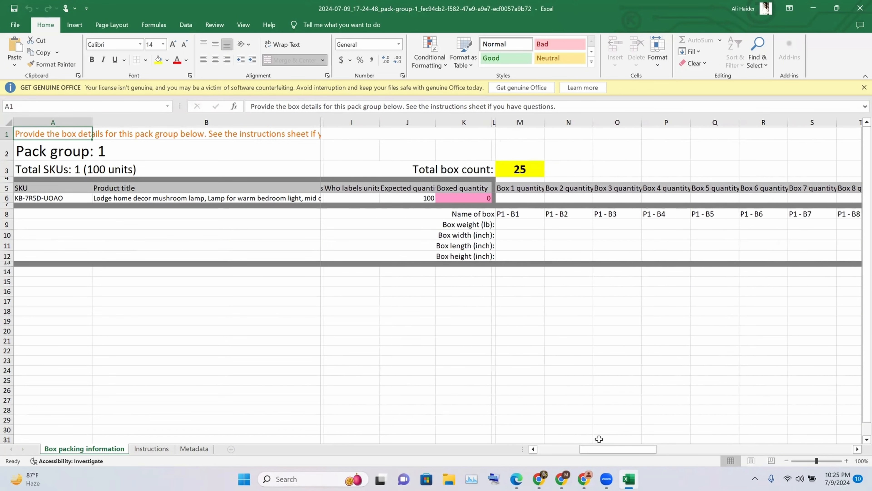
left_click(514, 197)
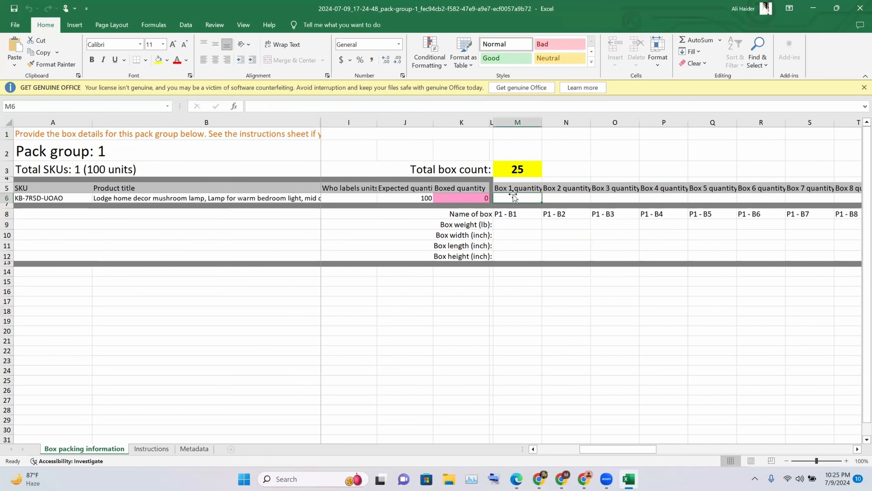
type("4")
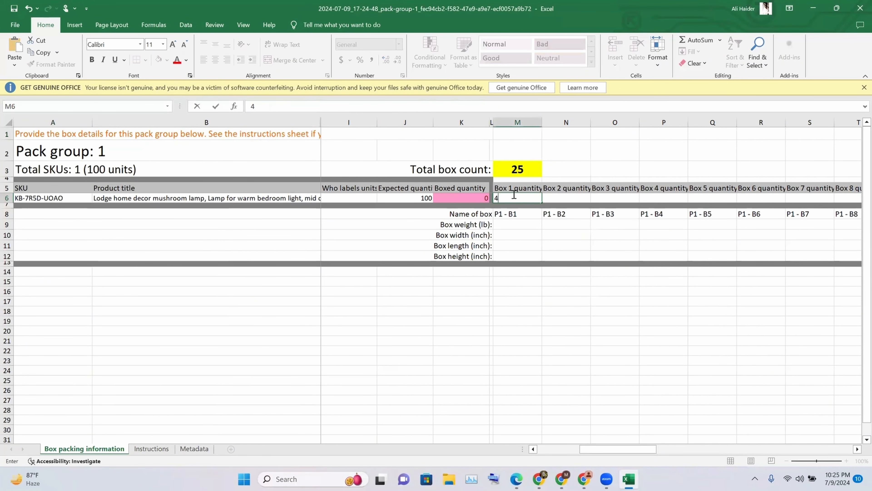
left_click(556, 198)
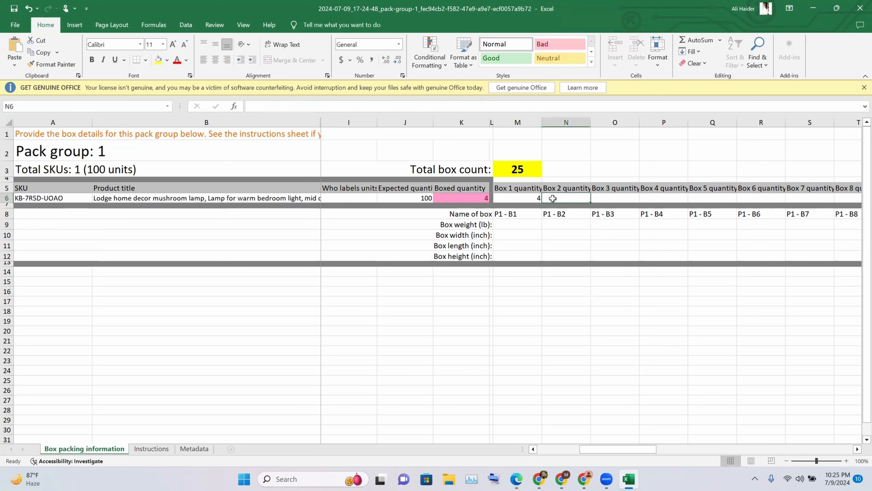
type("4")
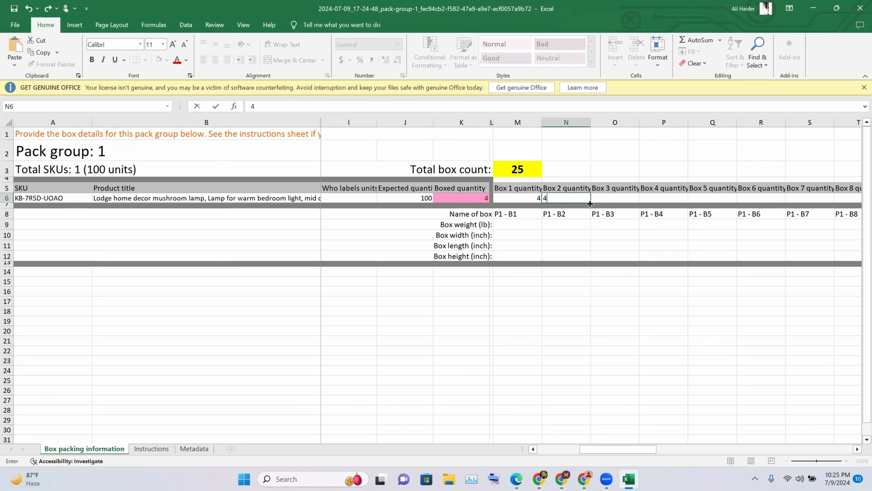
left_click_drag(590, 204, 697, 196)
left_click(621, 231)
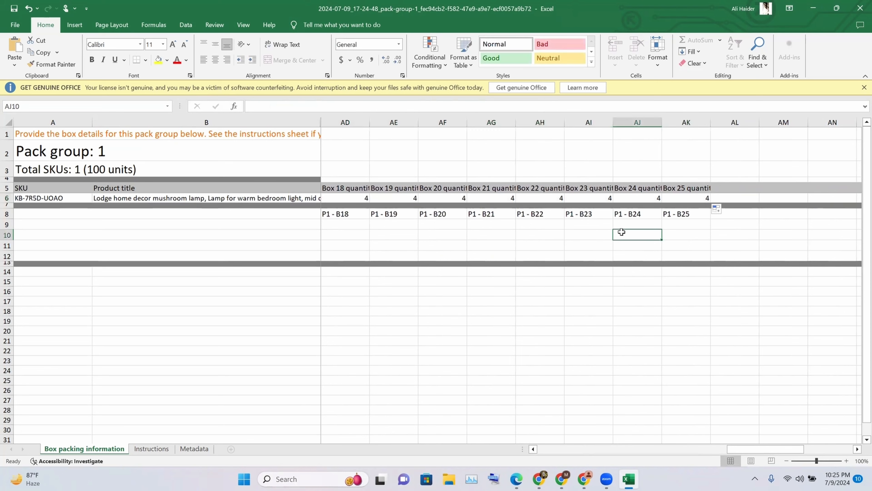
- Set box 1's length to 13.4, width to 13.8 and height to 25 inches in the packing sheet
left_click(553, 452)
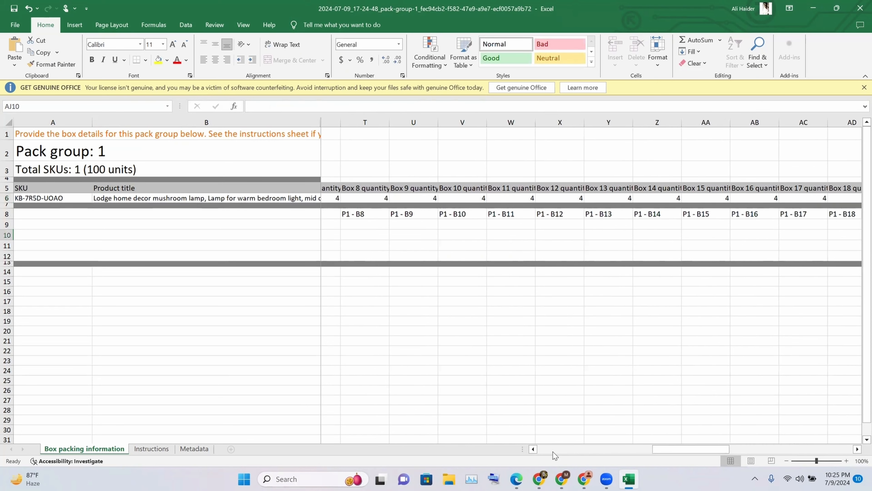
left_click(552, 452)
left_click(553, 452)
left_click(625, 450)
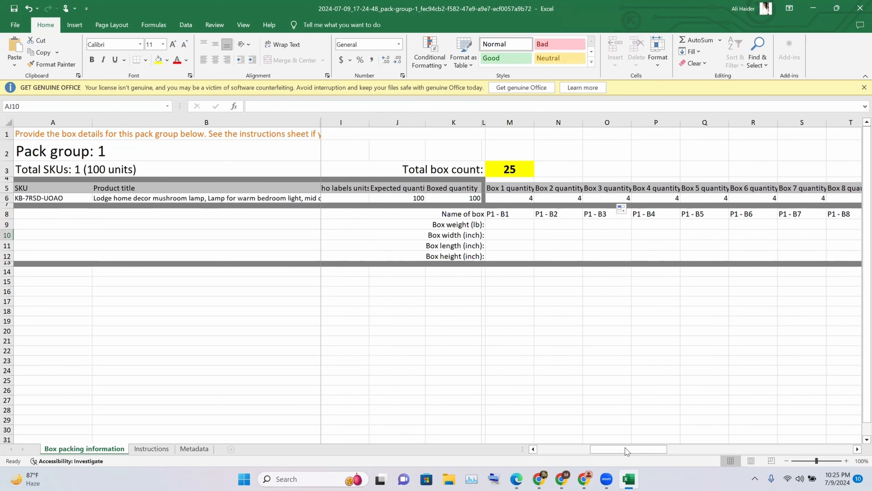
left_click_drag(615, 454, 607, 456)
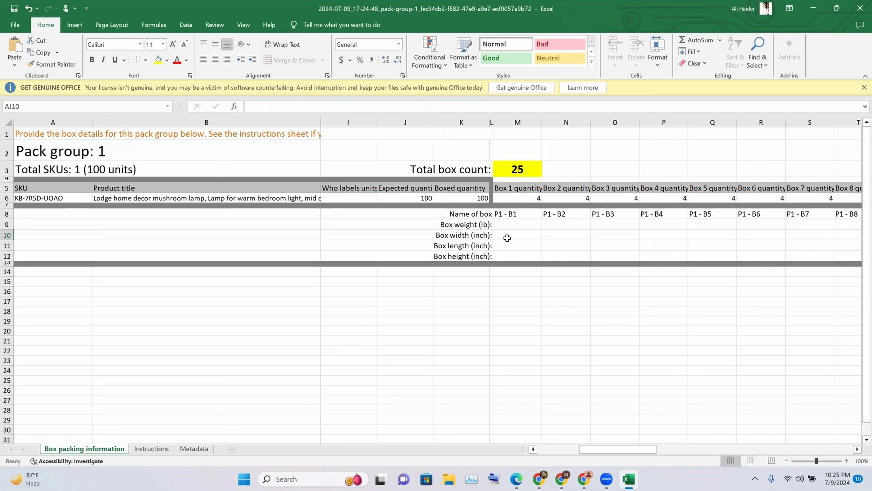
left_click(508, 245)
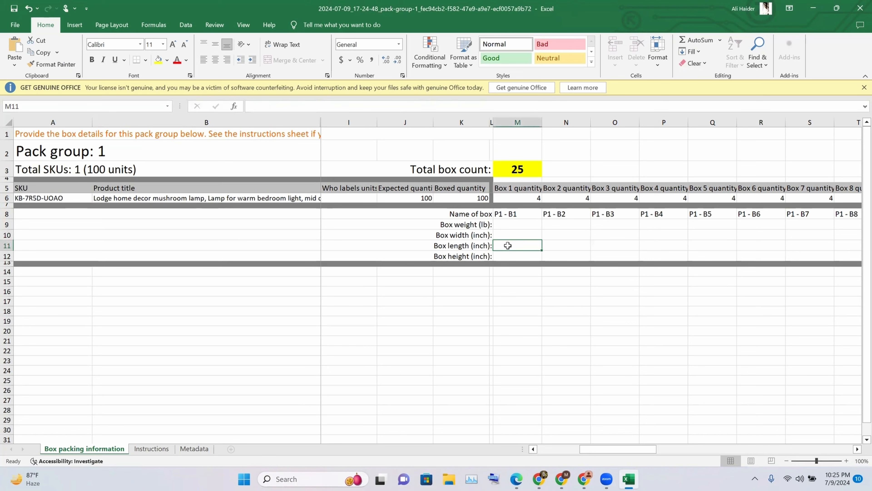
type("13.4")
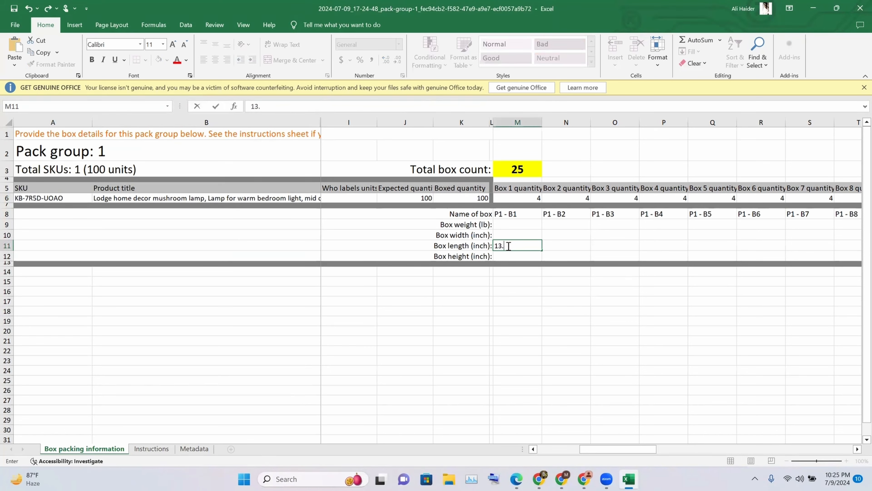
left_click(504, 235)
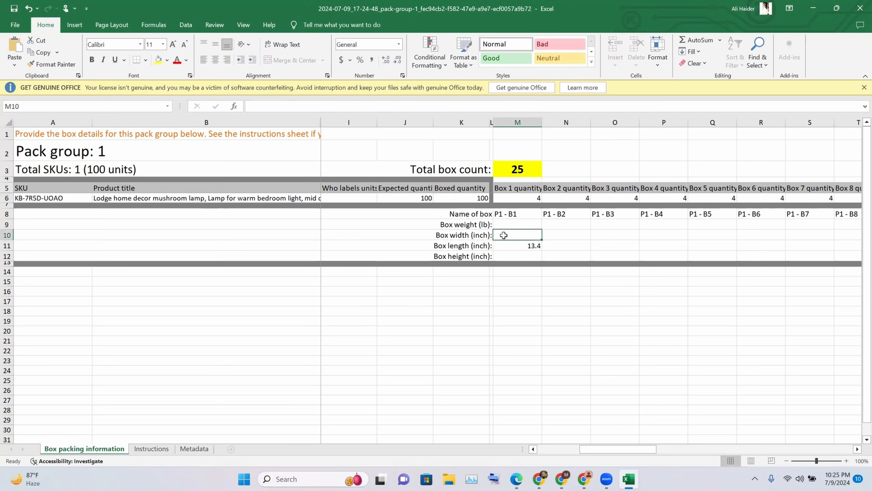
type("13")
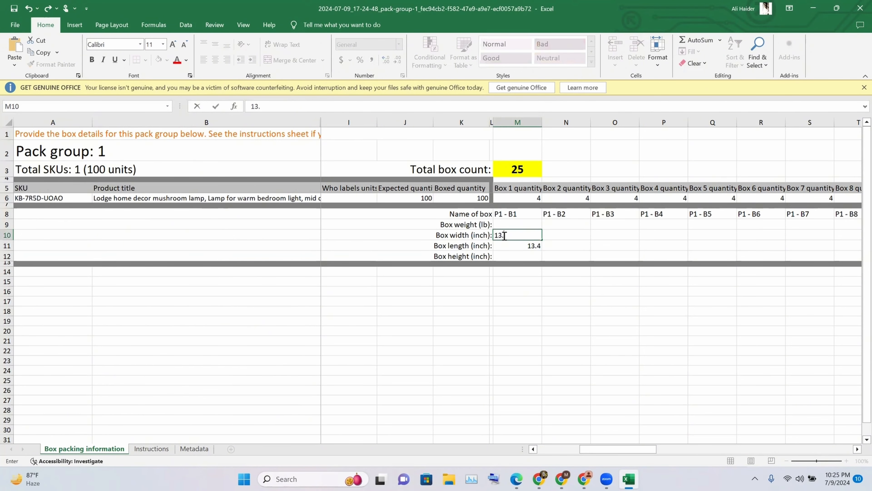
type(".8")
left_click(504, 254)
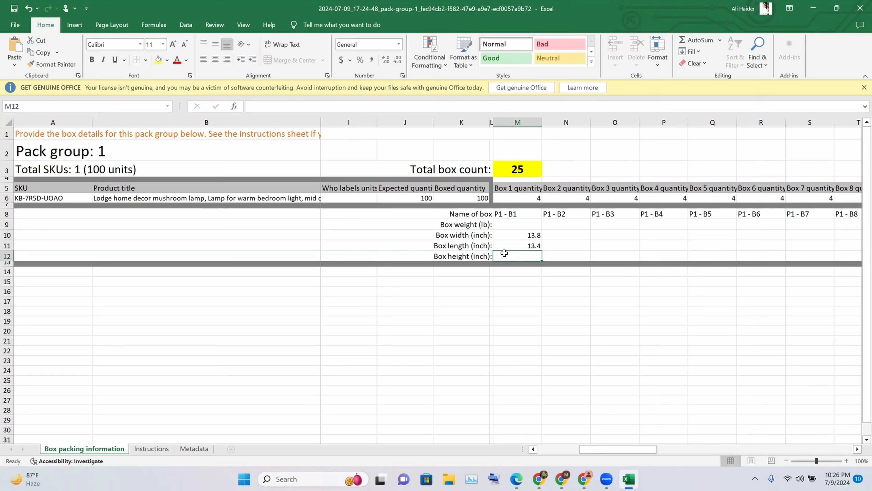
type("25")
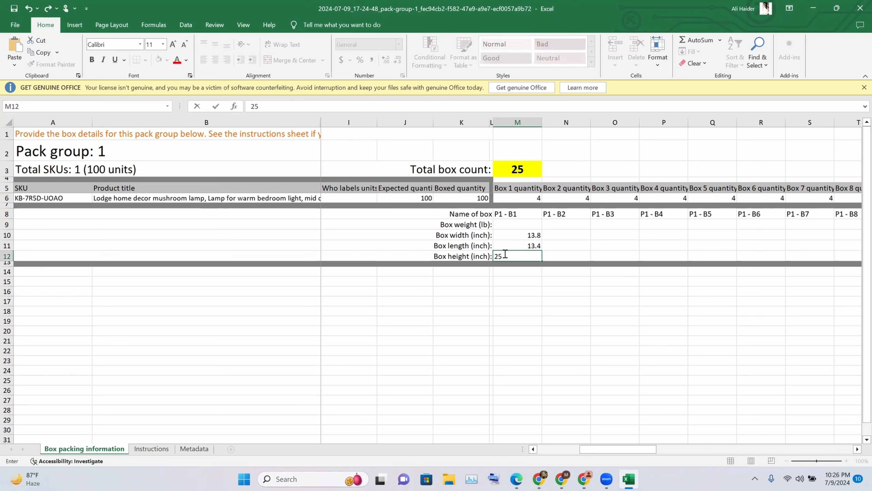
left_click(522, 224)
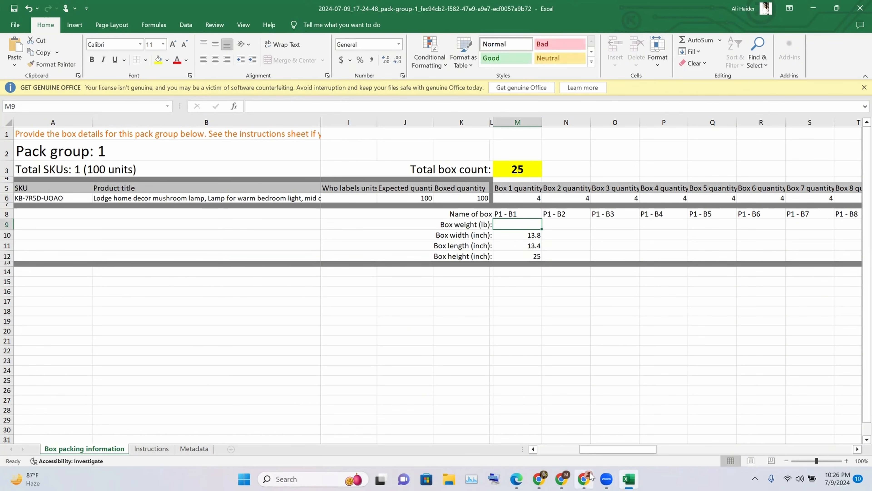
- Switch to Chrome, search Google for kg to lbs in a new tab, and convert 6 kilograms to pounds
left_click(585, 478)
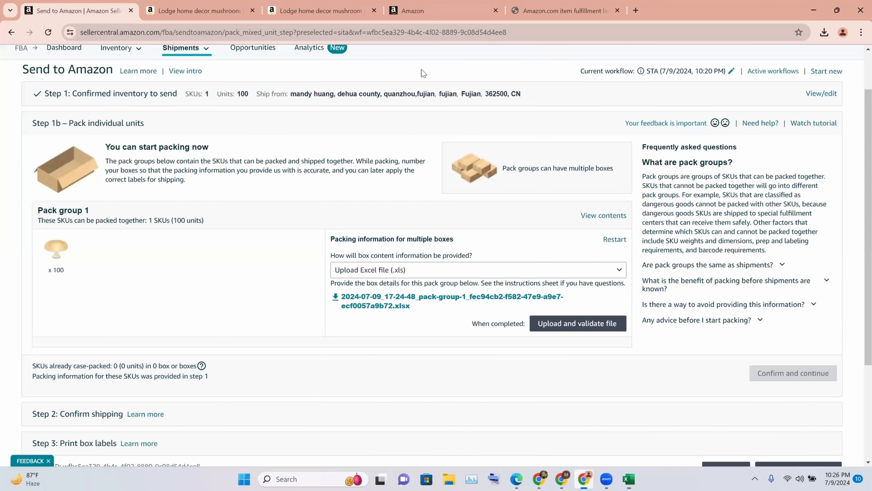
left_click(636, 10)
type("kg")
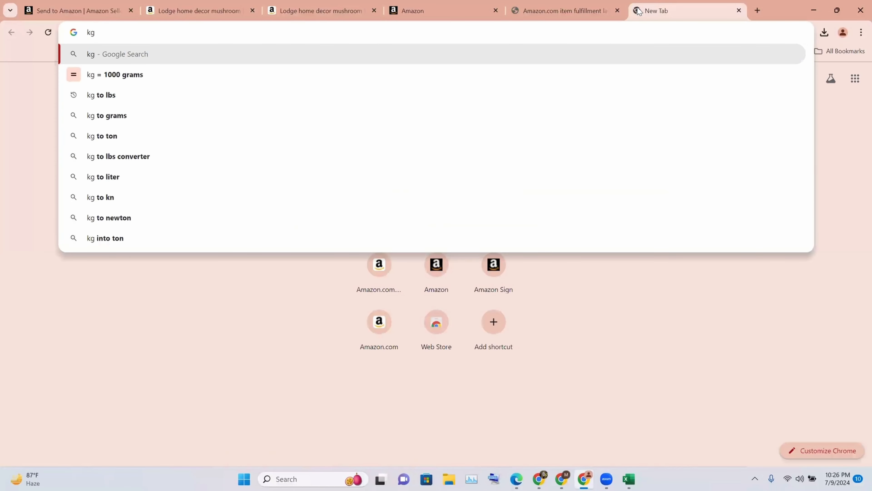
type(" to lb")
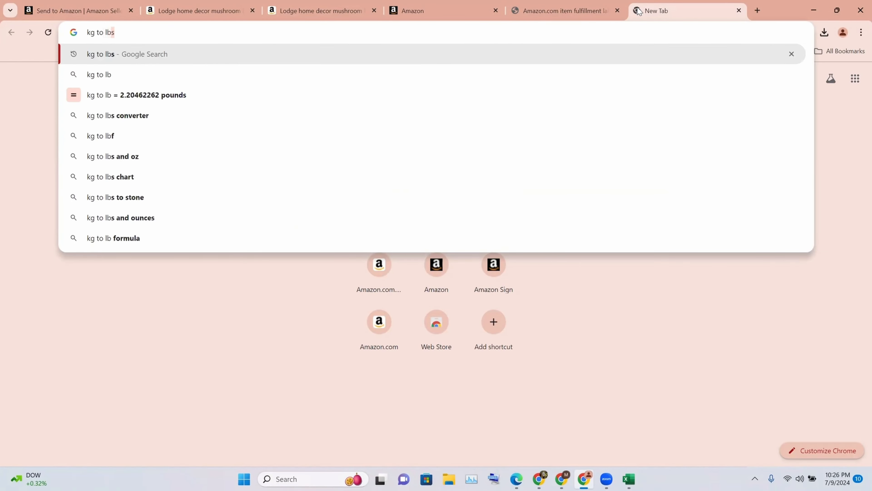
key("Return")
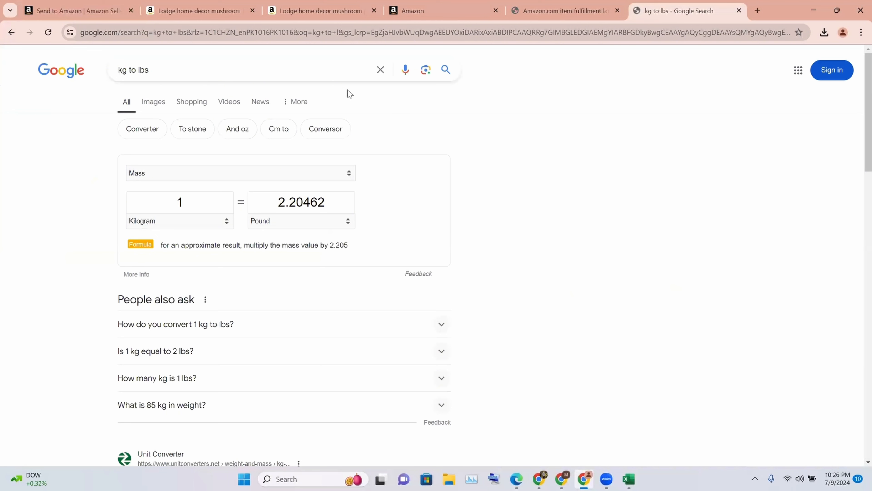
double_click(186, 196)
key("BackSpace")
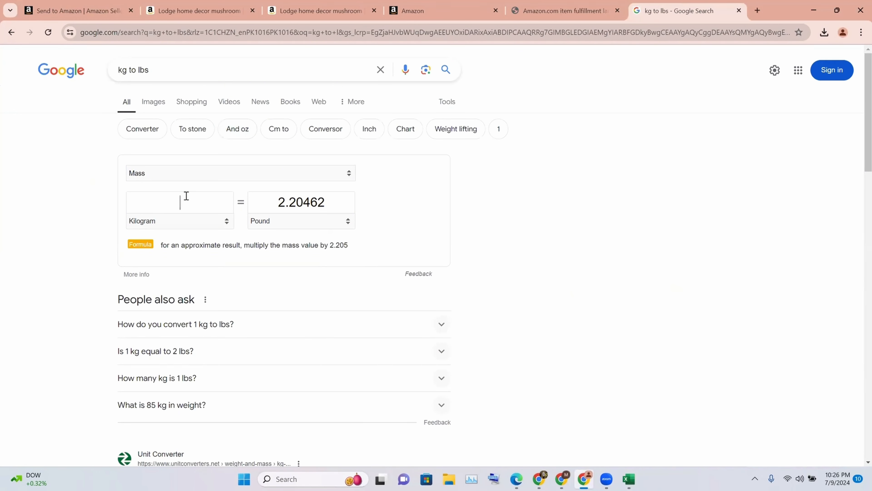
type("6")
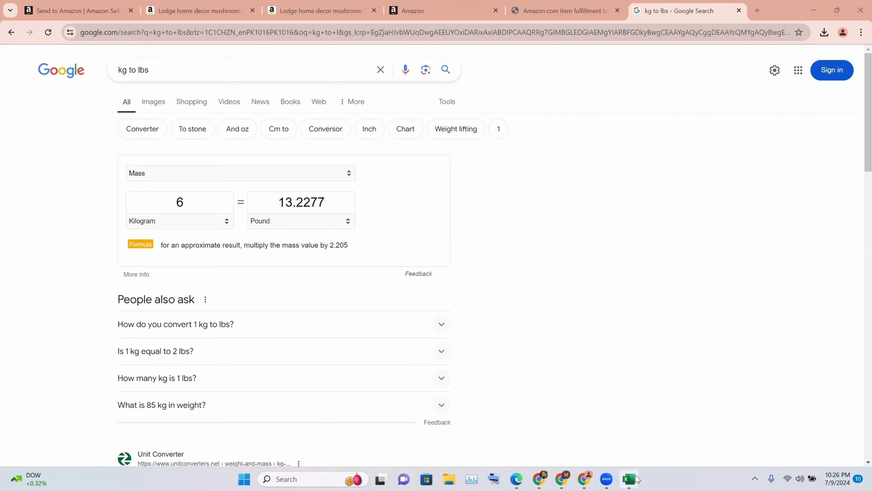
- Switch back to the Excel packing sheet and set box 1's weight to 13.3 lb
left_click(628, 478)
type("1")
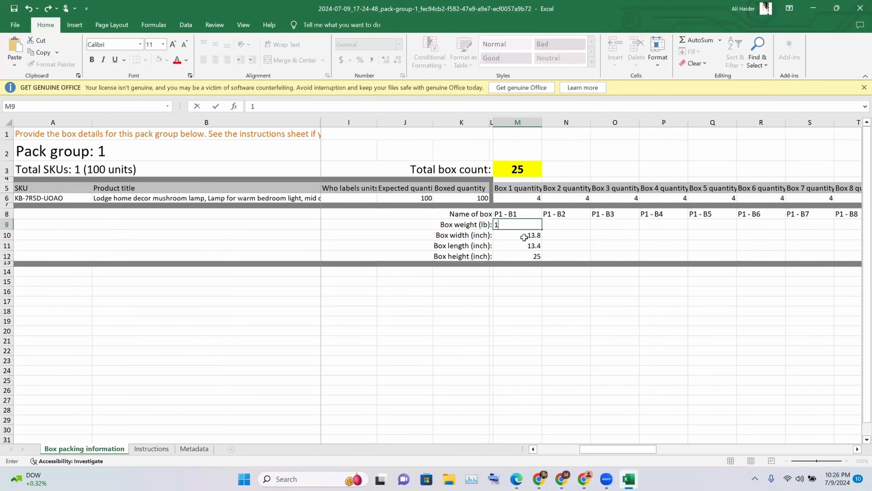
type("3.3")
left_click(550, 271)
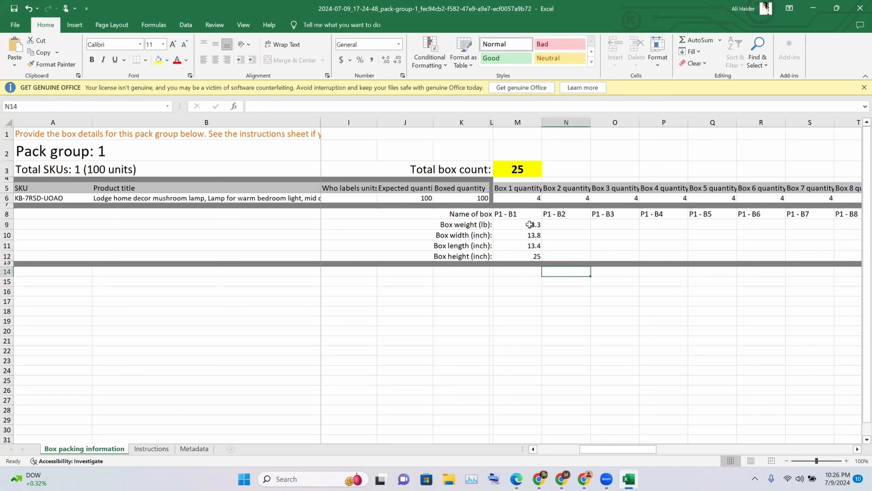
- Fill box 1's weight and dimensions across rows 9 to 12 through box 25, and save the workbook
left_click_drag(530, 225, 681, 261)
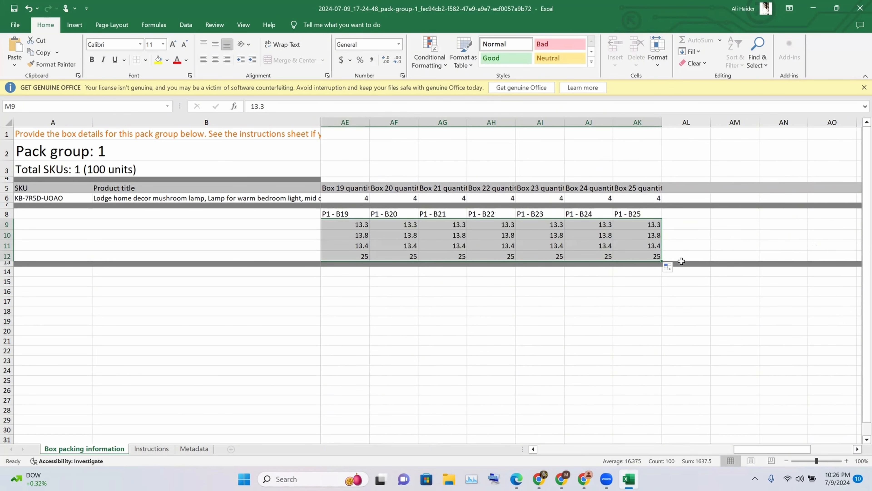
left_click(613, 309)
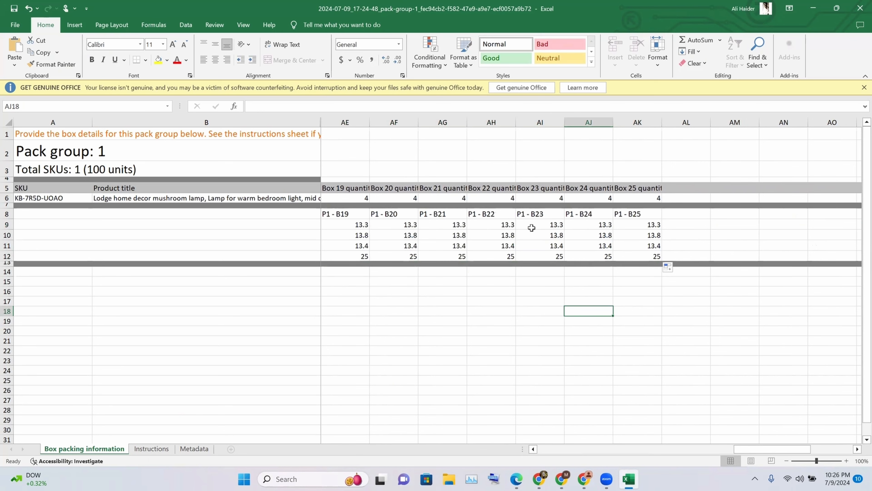
left_click(13, 10)
- Return to Send to Amazon in Chrome, upload the completed pack group 1 workbook from Downloads, and confirm the packing information
left_click(588, 478)
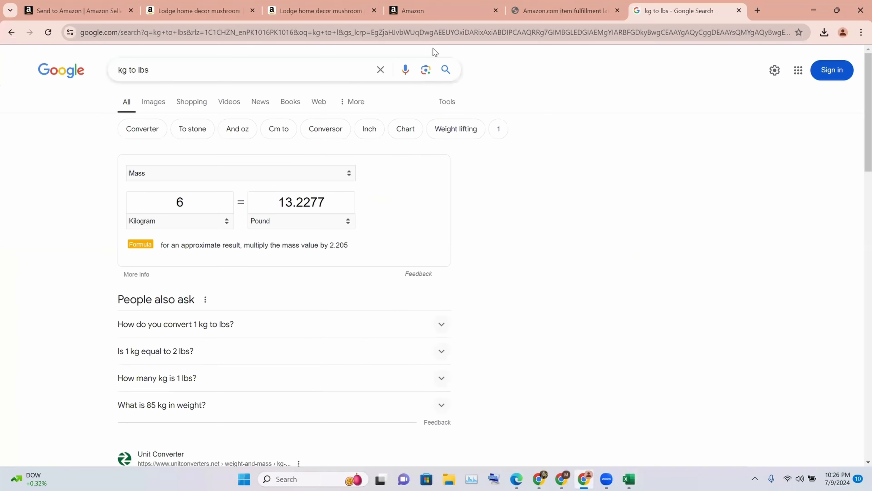
left_click(33, 5)
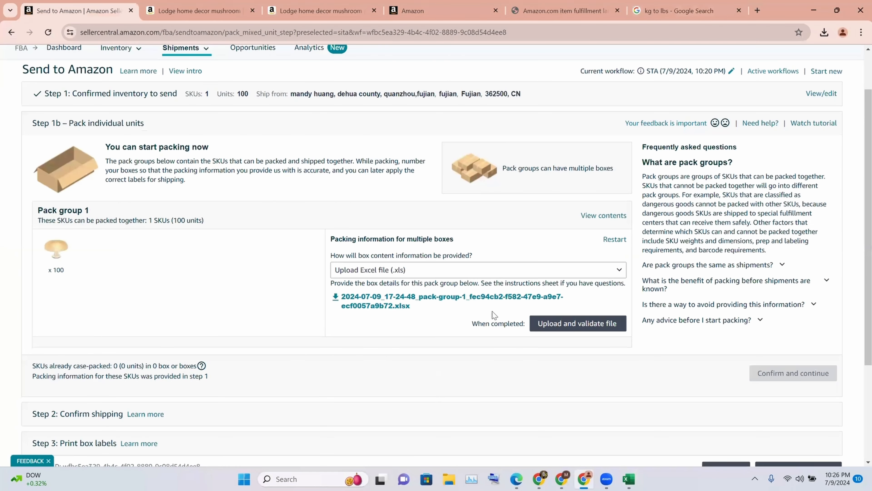
left_click(574, 326)
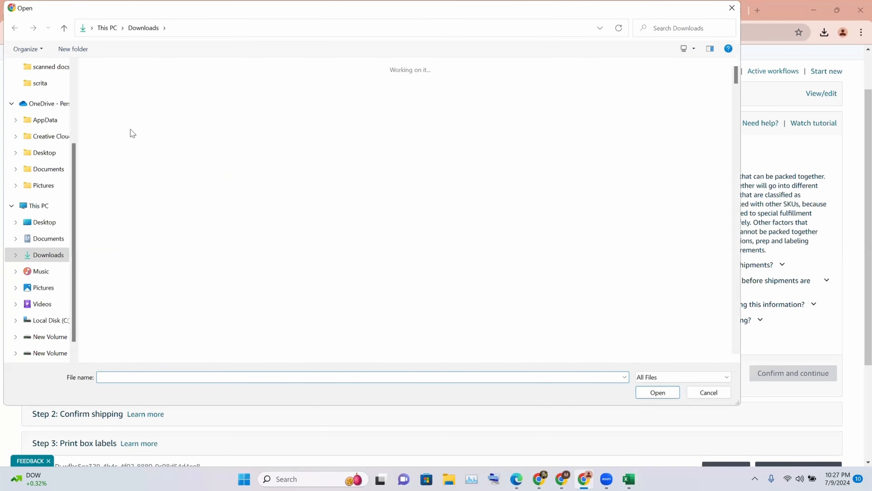
left_click(107, 116)
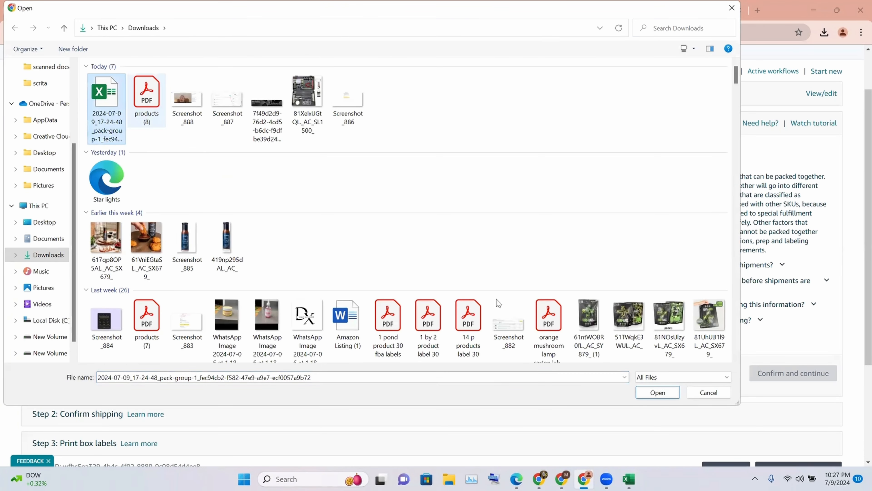
left_click(658, 397)
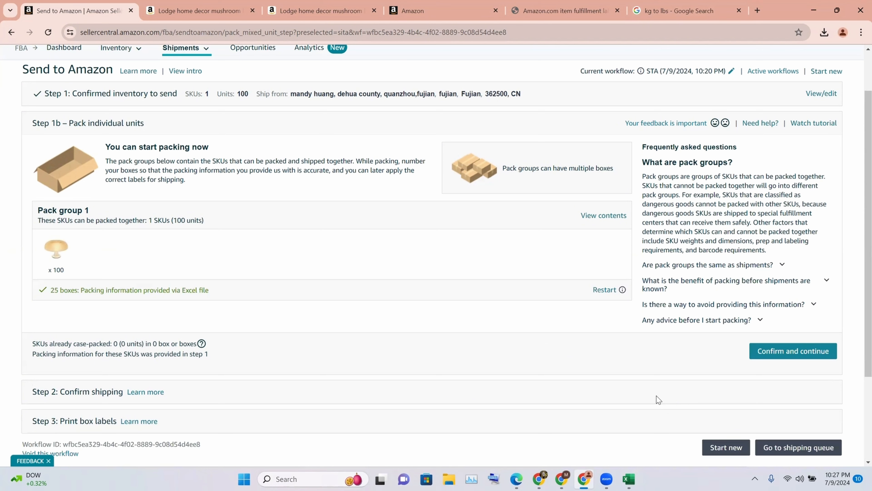
left_click(784, 357)
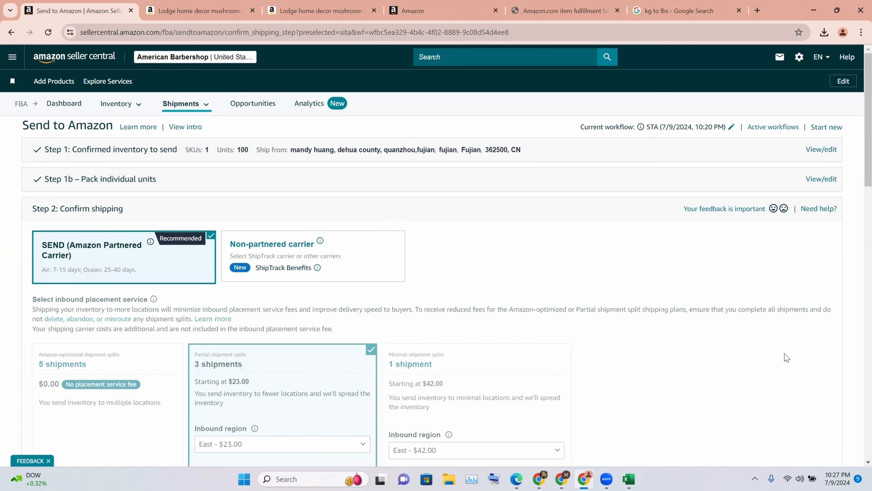
- Choose a non-partnered carrier for the shipment and confirm moving away from the Partnered Carrier Program
scroll(784, 354, "down", 2)
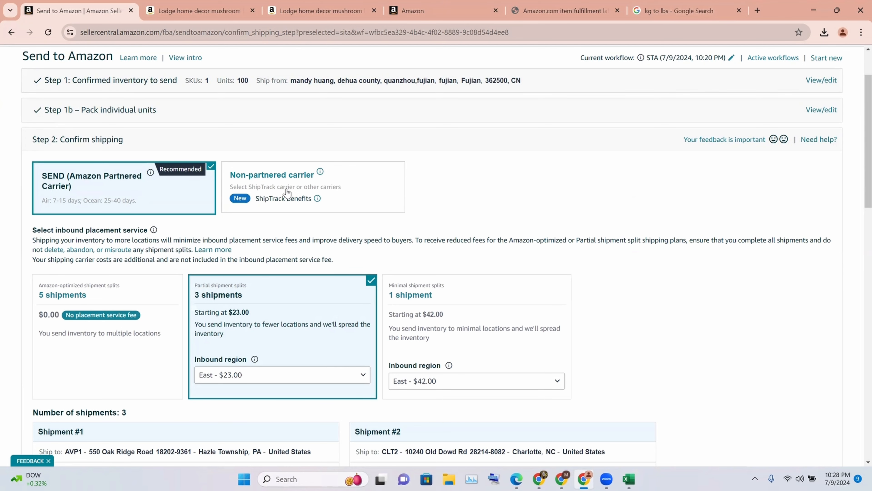
left_click(345, 195)
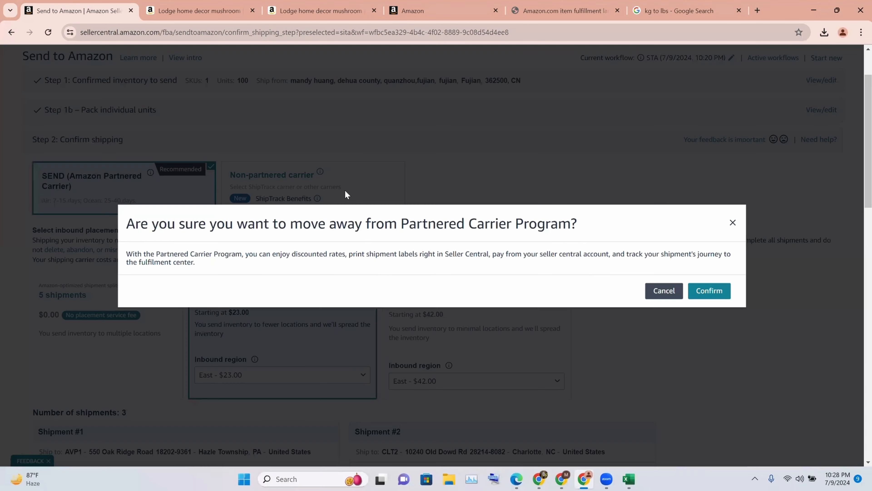
left_click(708, 291)
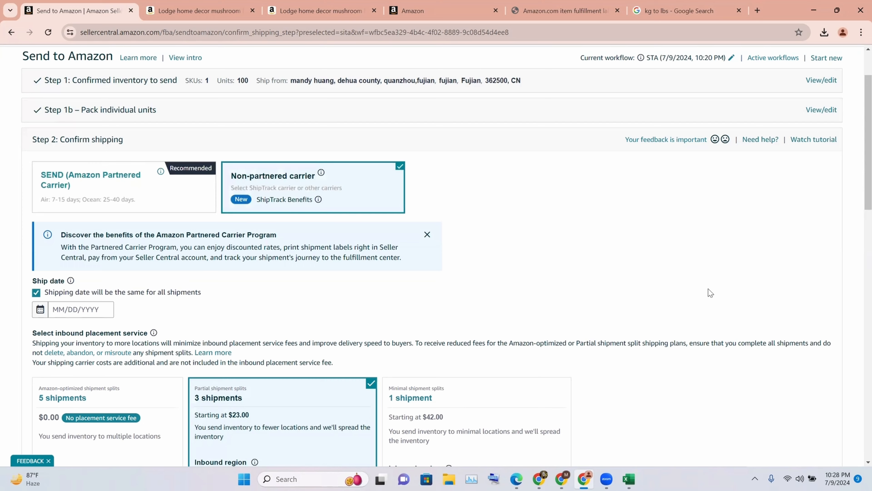
- Set the ship date for all shipments to 7/18/2024
scroll(708, 292, "down", 3)
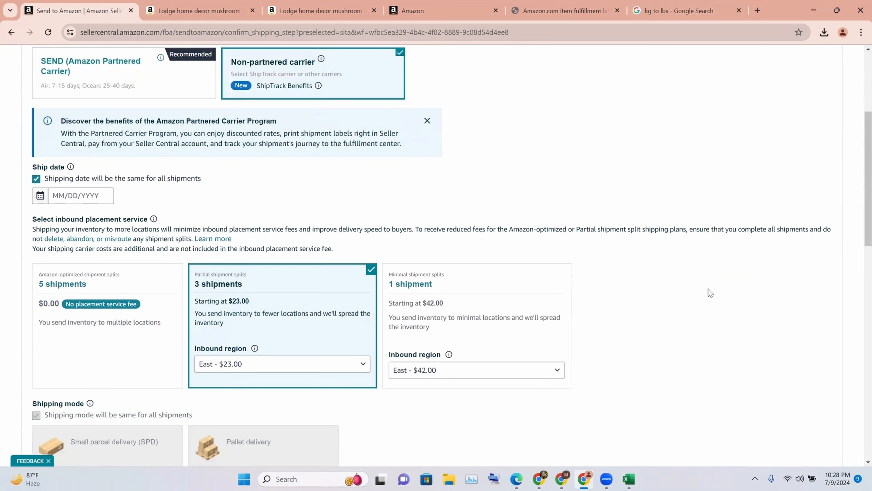
left_click(88, 199)
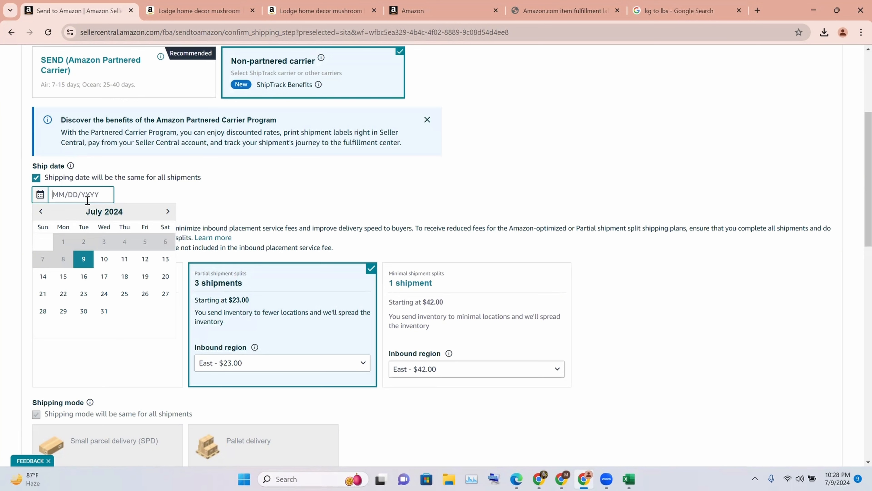
left_click(124, 279)
left_click(124, 279)
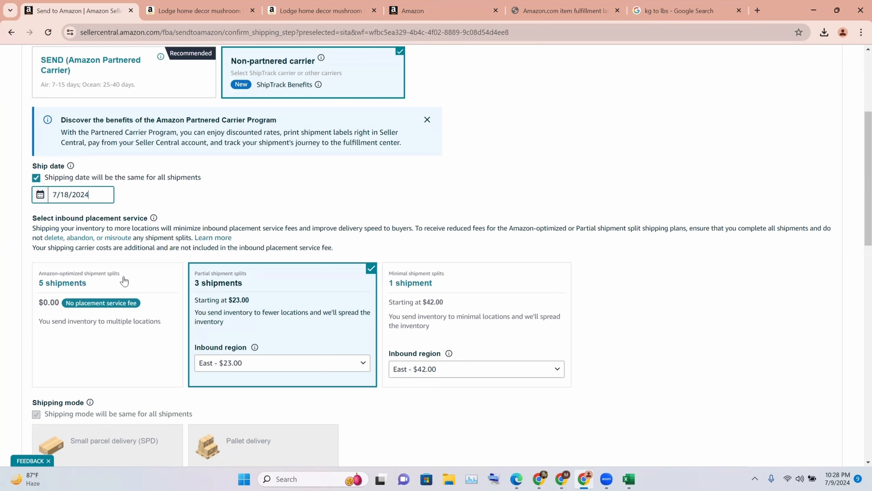
- Select the Amazon-optimized split of 5 shipments with no placement fee, and review each shipment's destination and contents
scroll(123, 280, "down", 3)
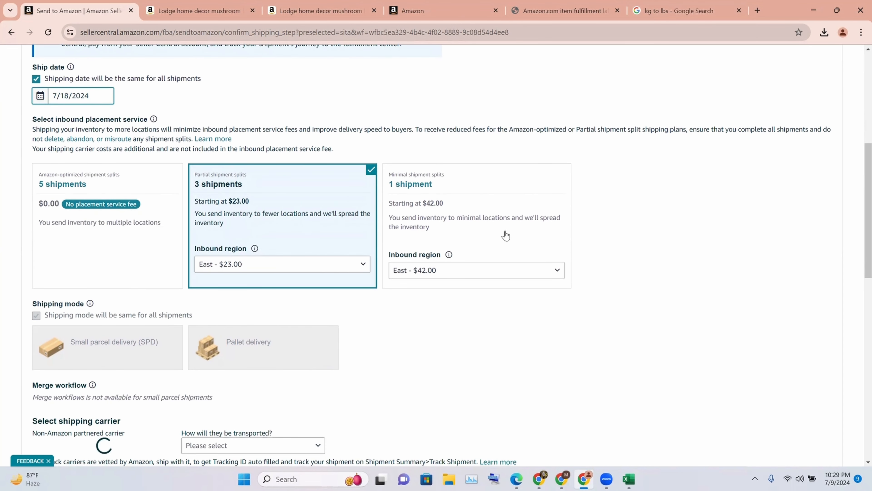
left_click(125, 245)
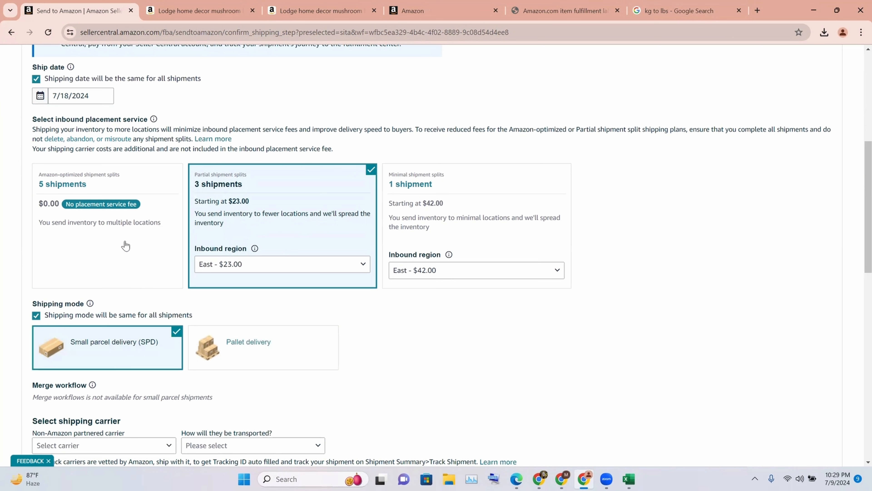
left_click(126, 245)
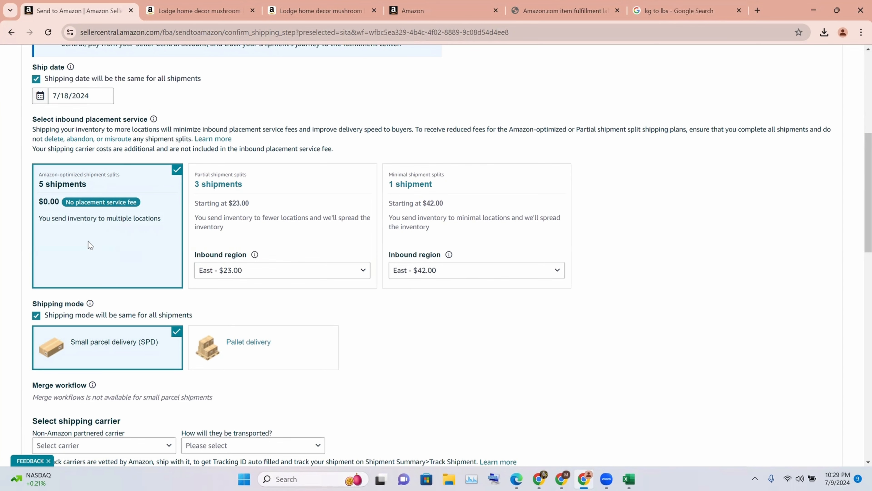
scroll(100, 241, "down", 8)
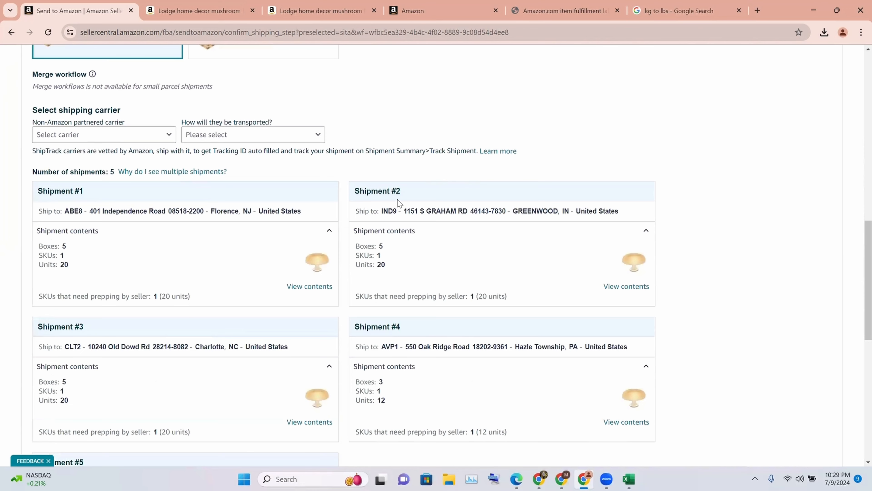
scroll(399, 203, "down", 4)
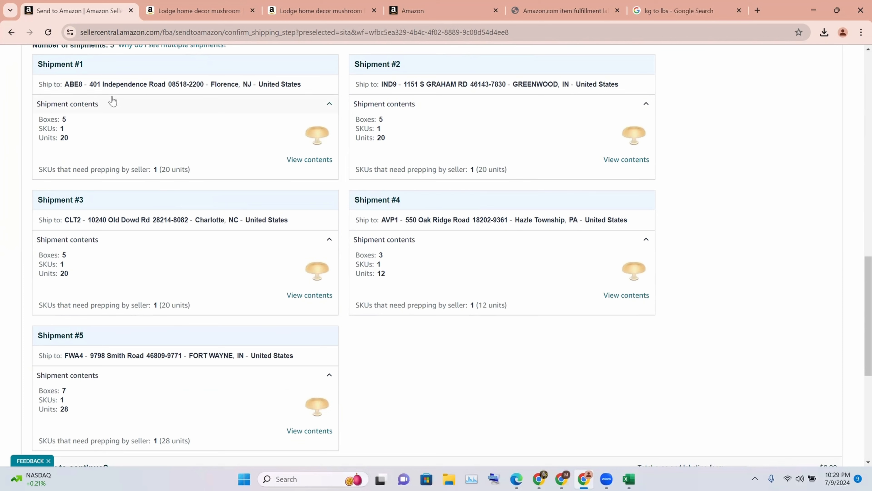
scroll(148, 357, "up", 10)
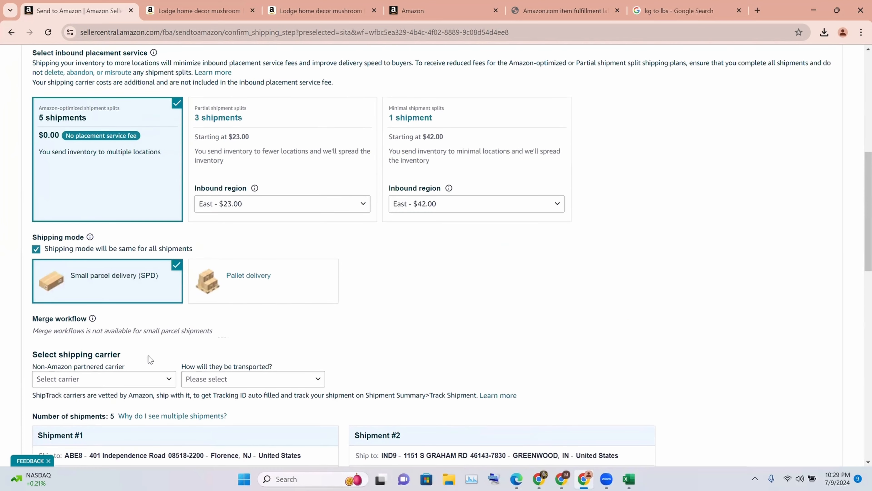